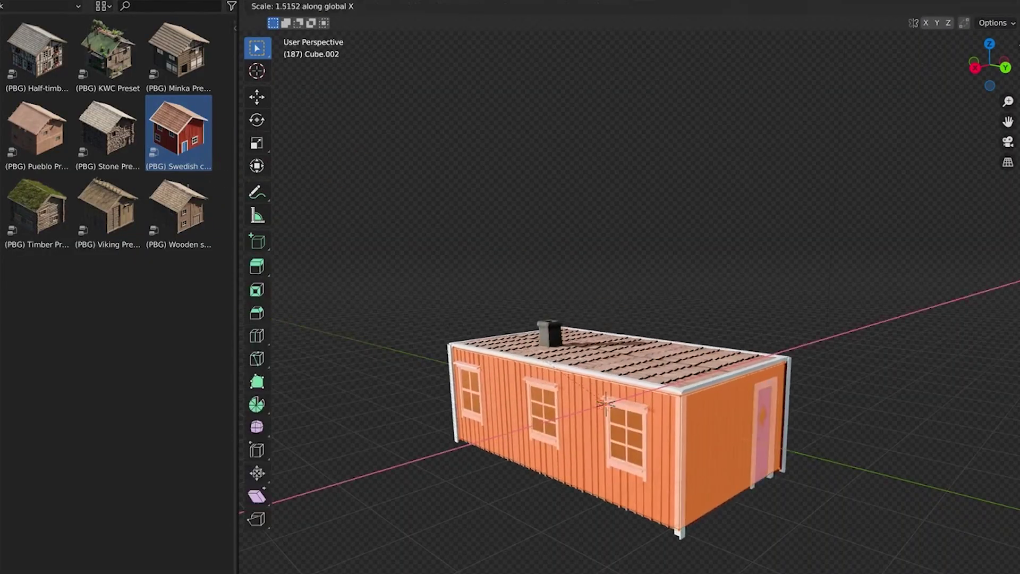
Scale the cottage mesh about 1.5 along X and stretch it along Y, then raise the roof ridge about 1.4 m along Z.
left_click(723, 384)
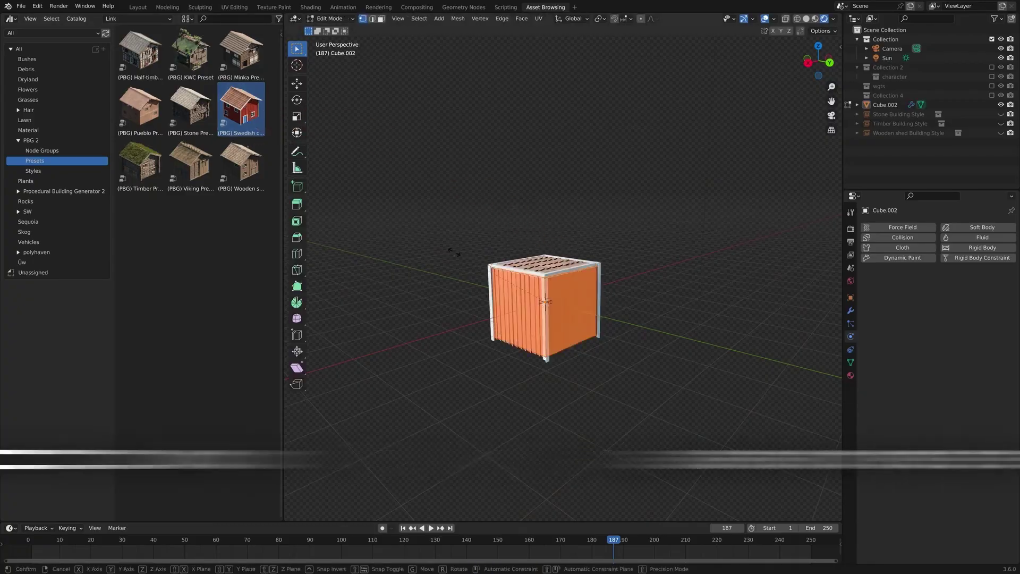
key("s")
key("y")
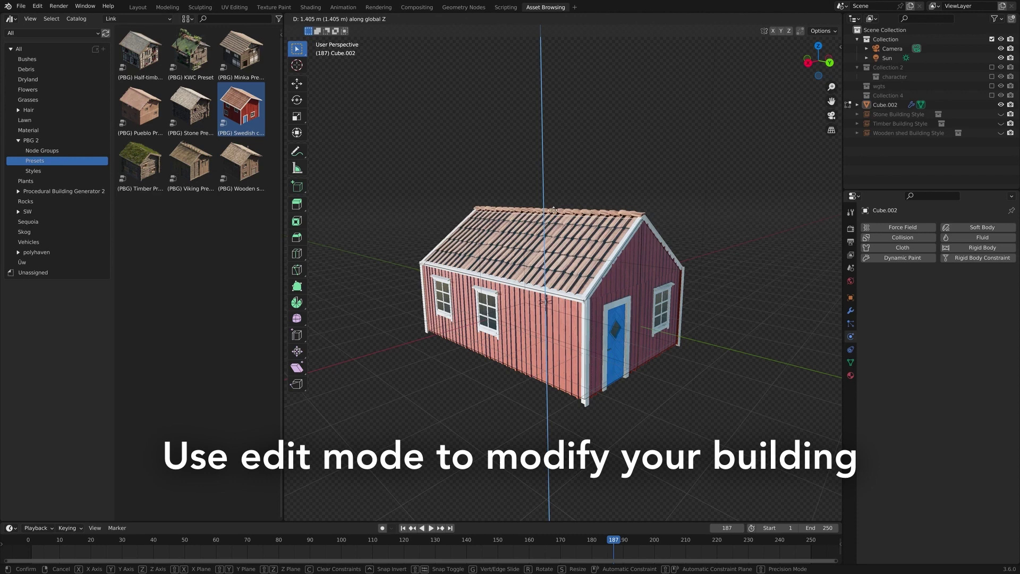
left_click(552, 203)
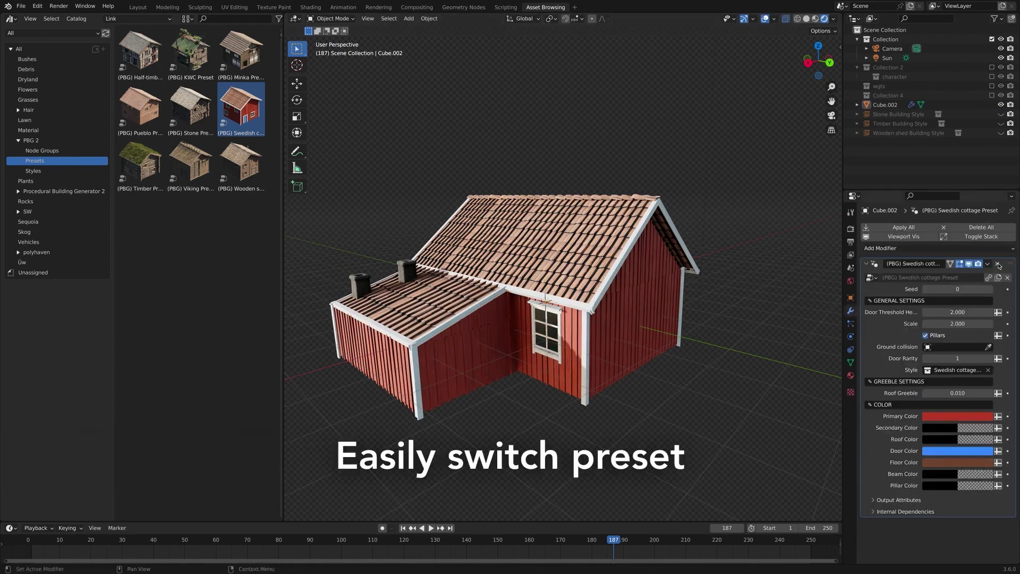
Replace the building's Swedish cottage preset modifier with the KWC preset from the asset library.
left_click(998, 263)
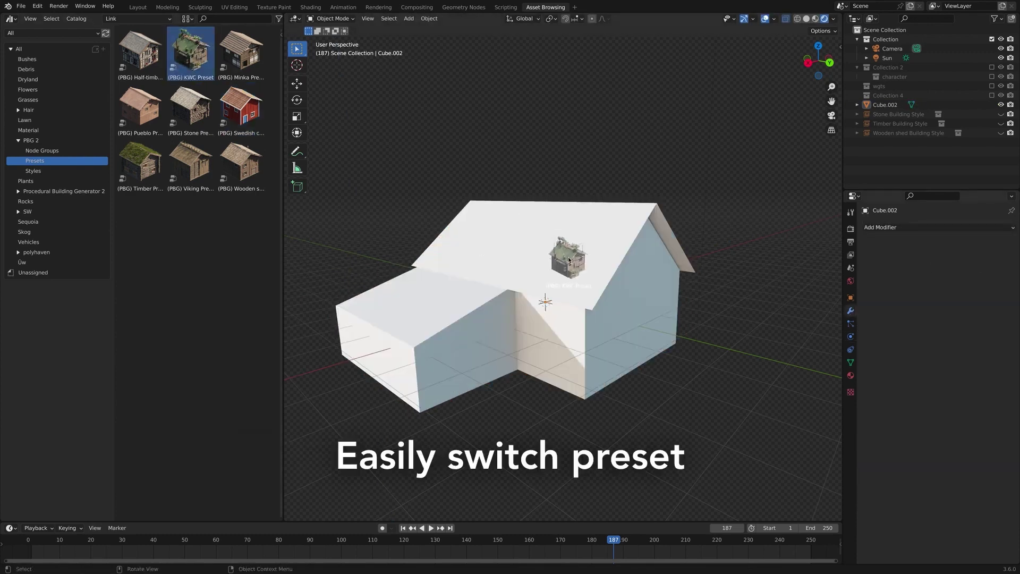
left_click_drag(568, 260, 569, 260)
Raise the KWC preset's seed one step at a time from 1 past 5 to try different building variations.
left_click(989, 289)
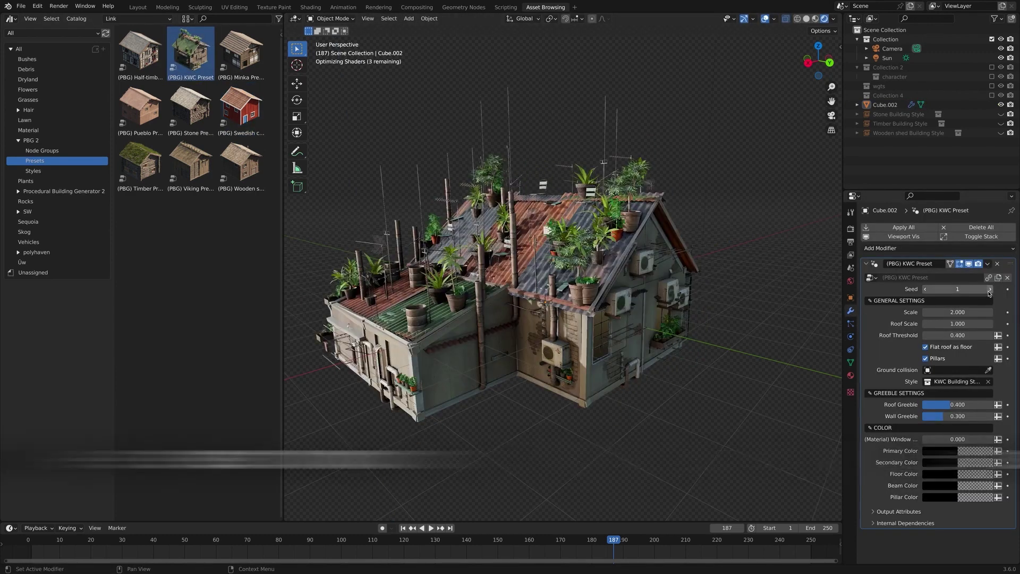
left_click(990, 289)
left_click(990, 289)
left_click(989, 289)
left_click(989, 289)
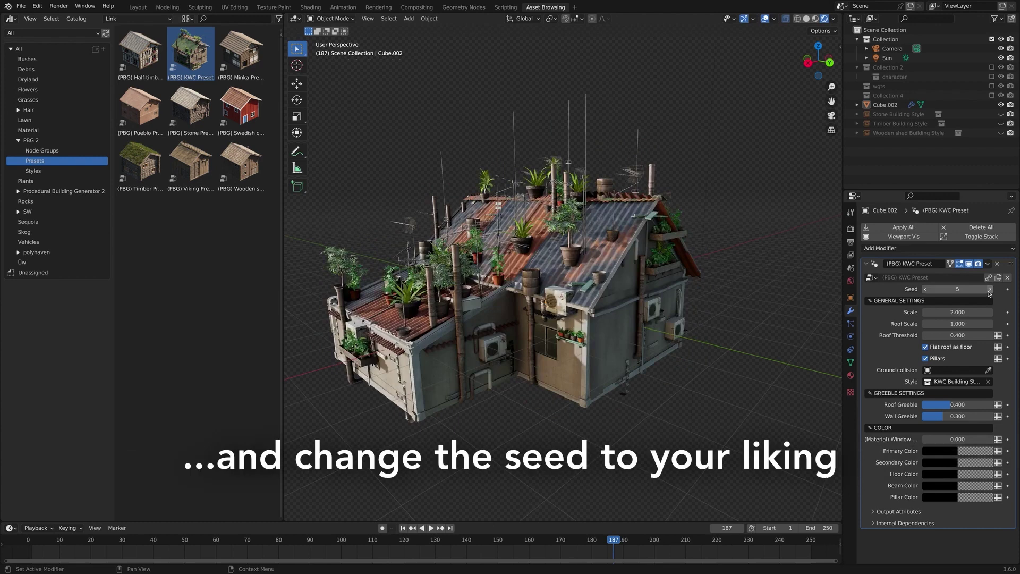
left_click(989, 288)
left_click(990, 289)
left_click(989, 288)
left_click(989, 289)
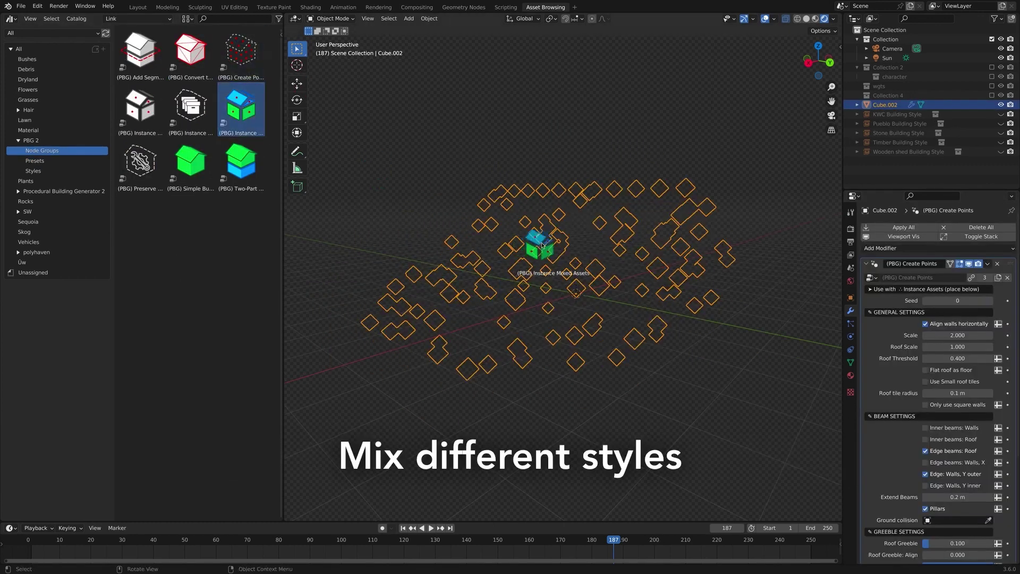
Add the Instance Mixed Assets node group to the building and set Walls Collection to 3 and Greeble Collection to 2.
left_click_drag(542, 246, 542, 246)
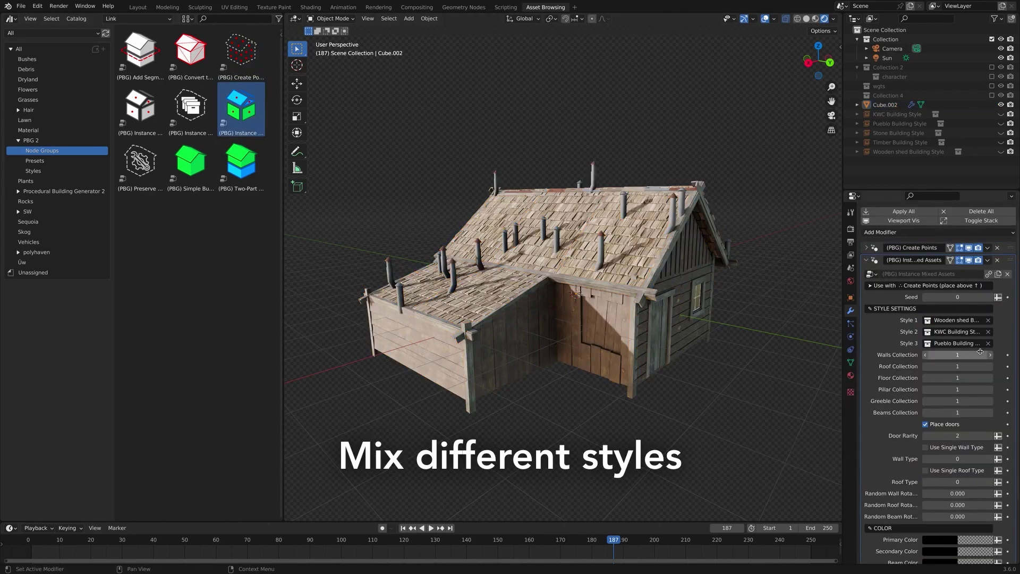
left_click(989, 355)
left_click(989, 355)
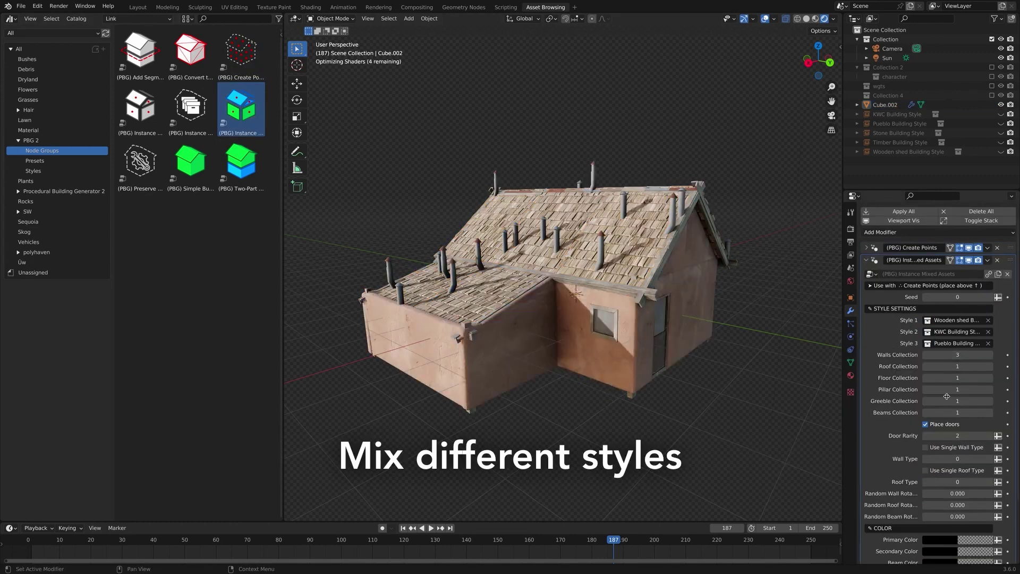
left_click(989, 401)
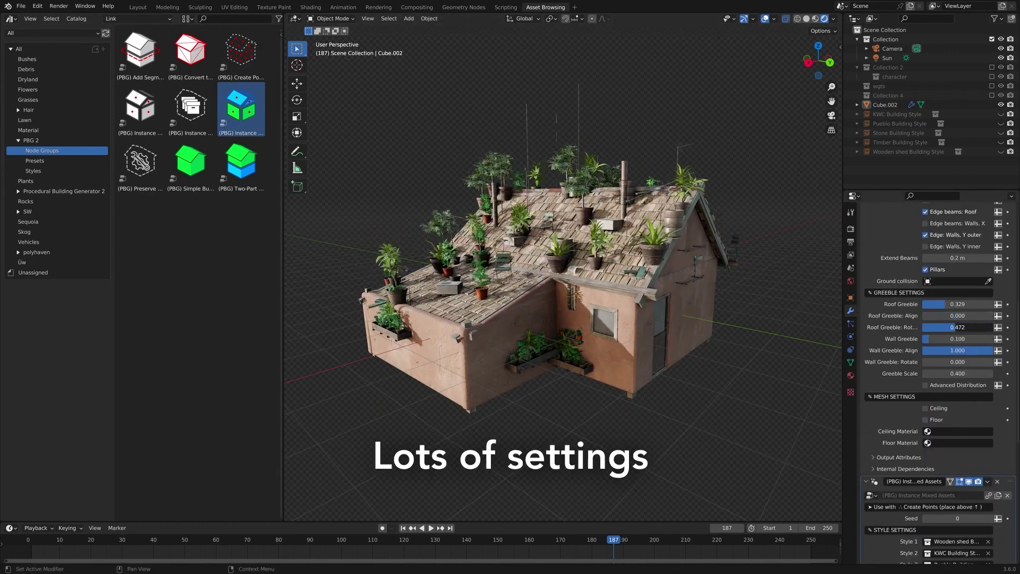
Increase the roof greeble rotation and the greeble scale in the building's Create Points modifier.
left_click_drag(950, 327, 991, 338)
left_click_drag(950, 374, 989, 373)
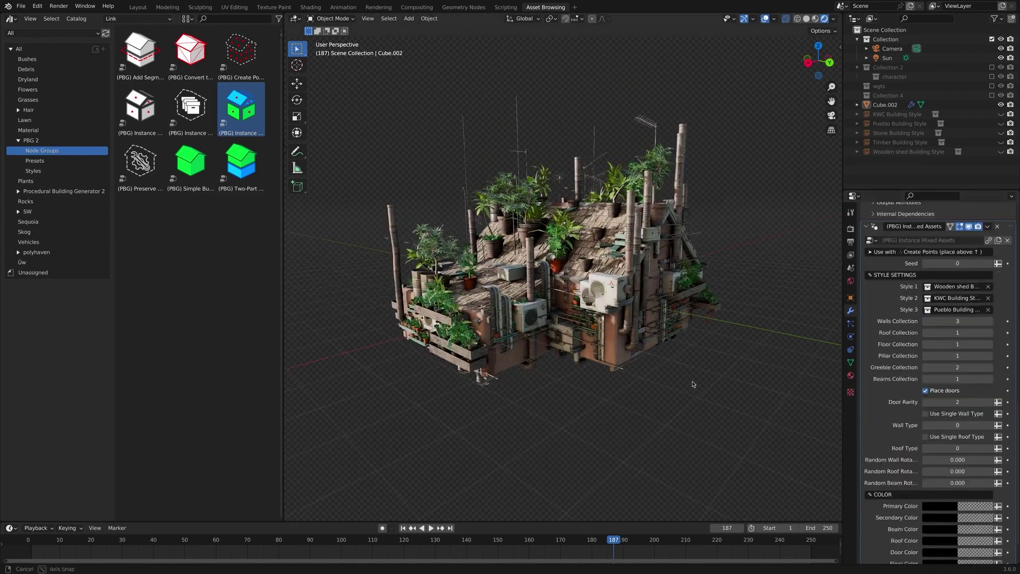
middle_click_drag(317, 350, 371, 213)
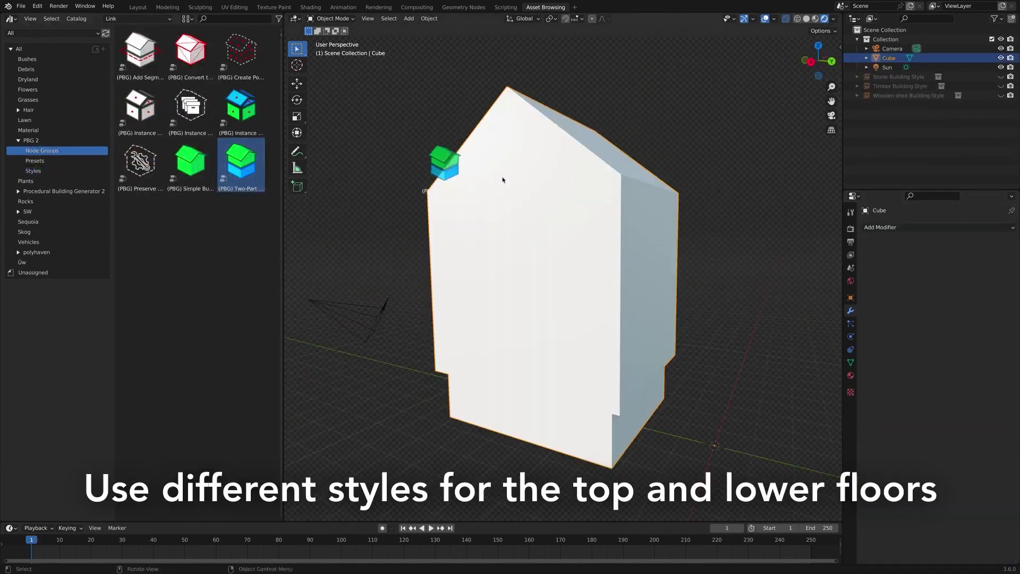
Apply the Two-Part Building node group to the house mesh, with Stone Building Style for the lower segment and a historic style for the upper.
left_click_drag(503, 179, 503, 180)
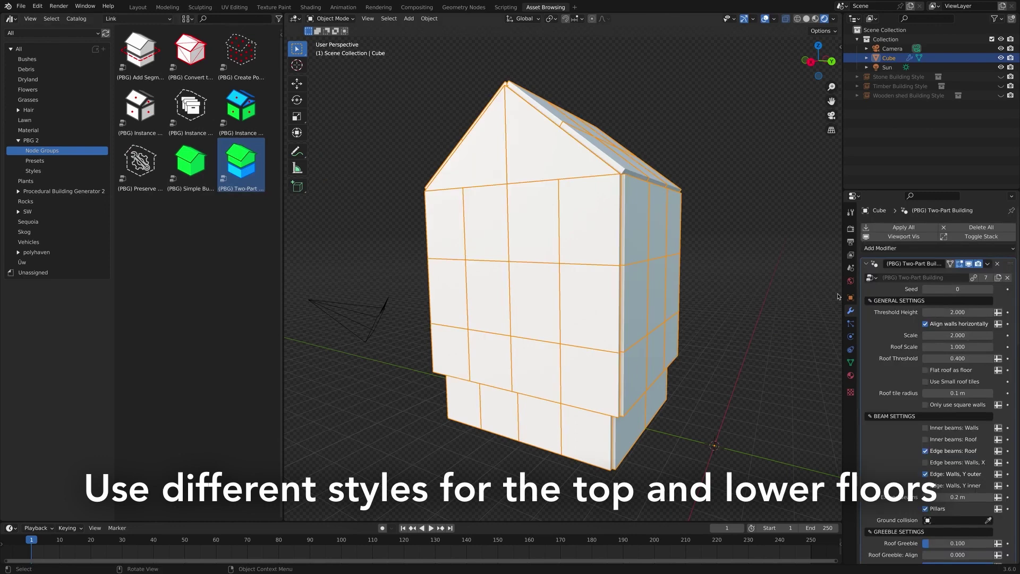
left_click(956, 209)
left_click(939, 443)
left_click(942, 416)
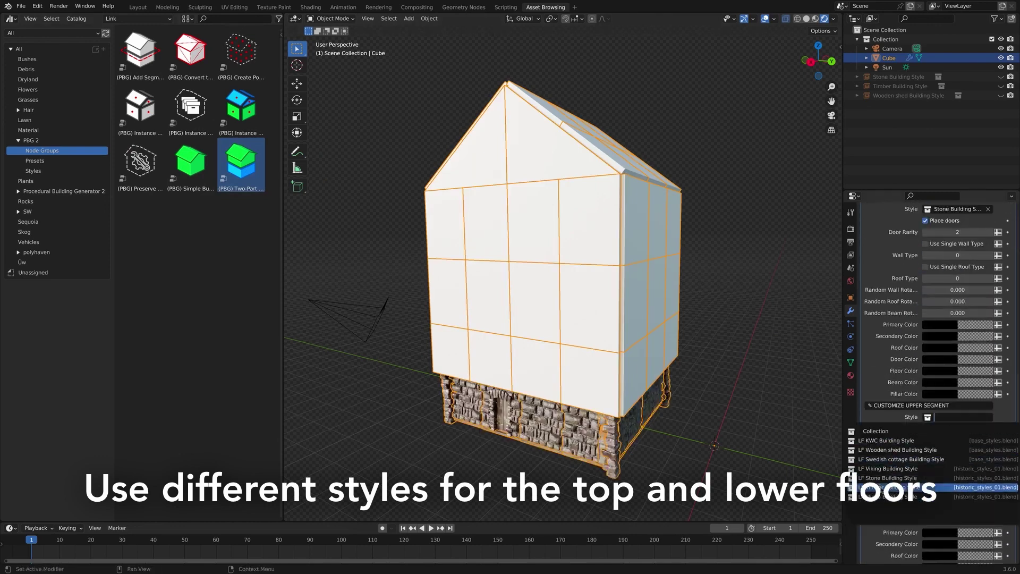
left_click(887, 487)
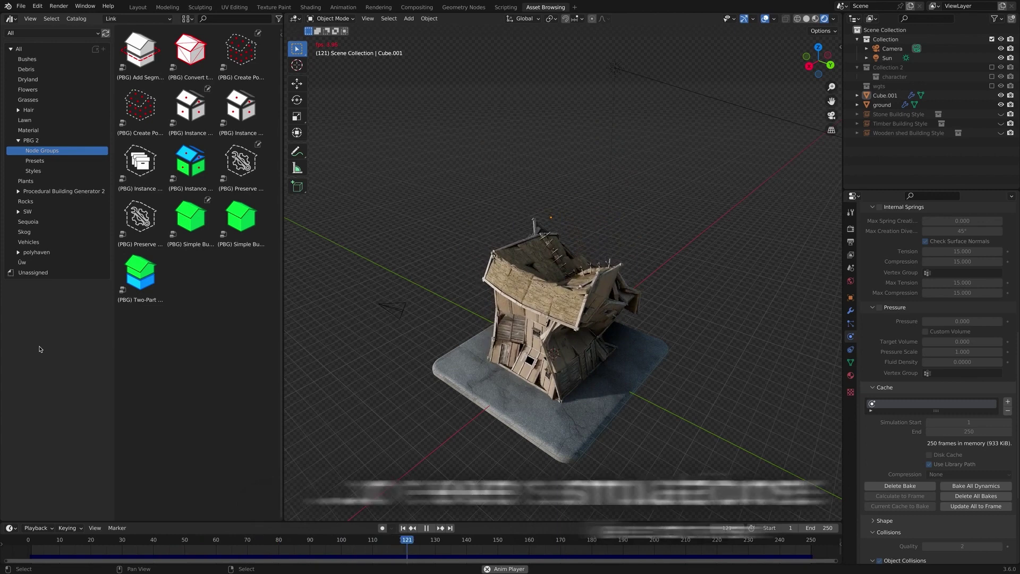
Apply building presets from the asset library to different meshes, including the Timber preset on the Suzanne monkey head.
left_click_drag(190, 53, 515, 203)
left_click(158, 160)
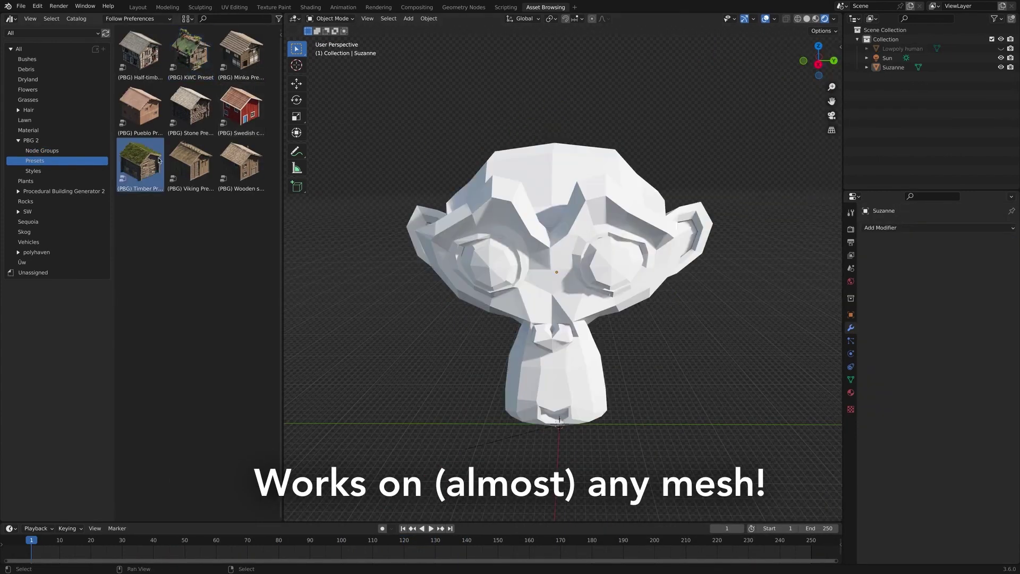
left_click_drag(588, 230, 588, 230)
left_click_drag(190, 164, 552, 300)
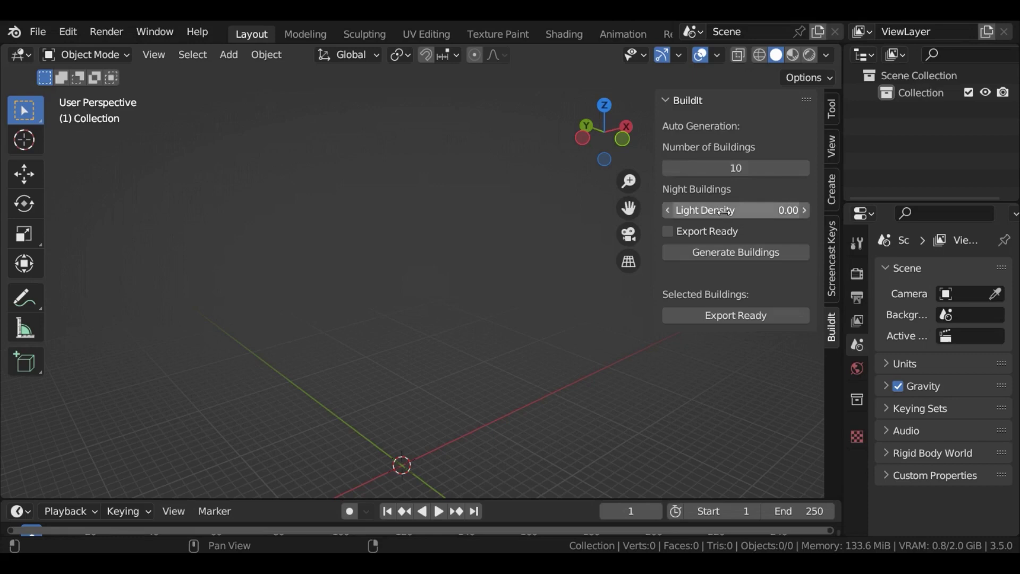
Generate 10 buildings with BuildIt at light density 0, and a batch of 5 buildings in another empty scene.
left_click(668, 231)
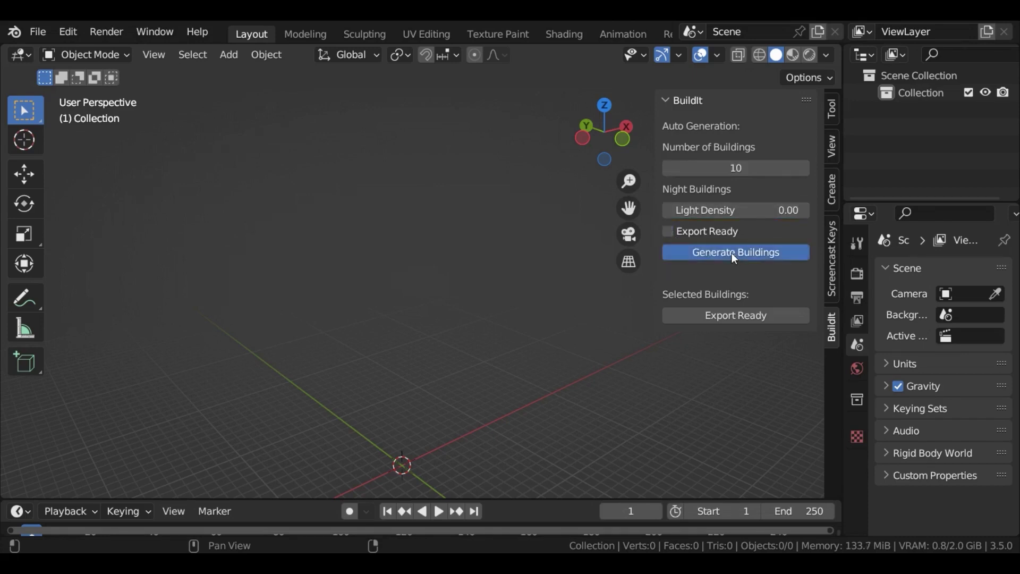
left_click(733, 253)
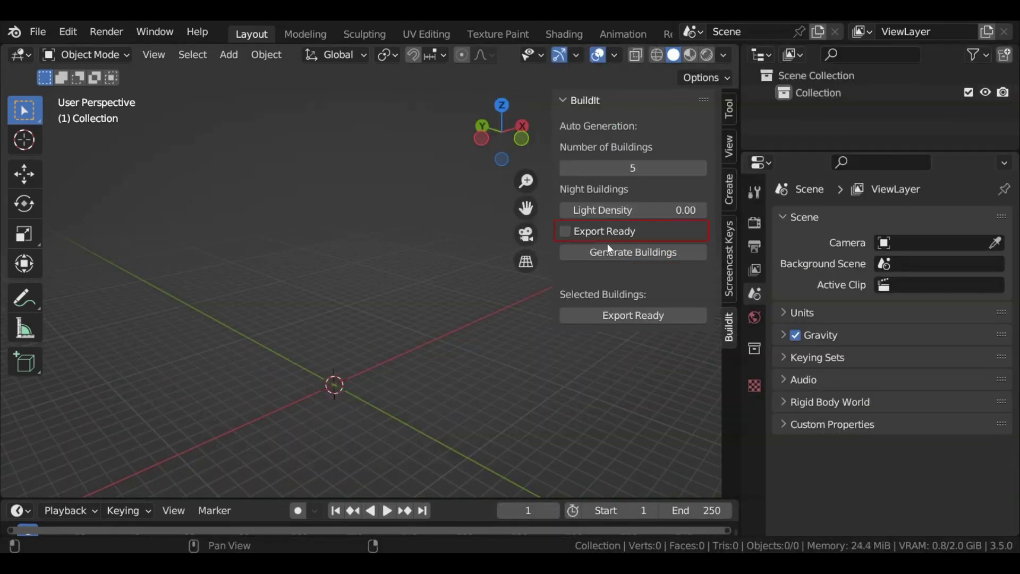
left_click(605, 265)
Look through the selected tower's BuildIt modifier settings and make the selected building export ready.
left_click(754, 402)
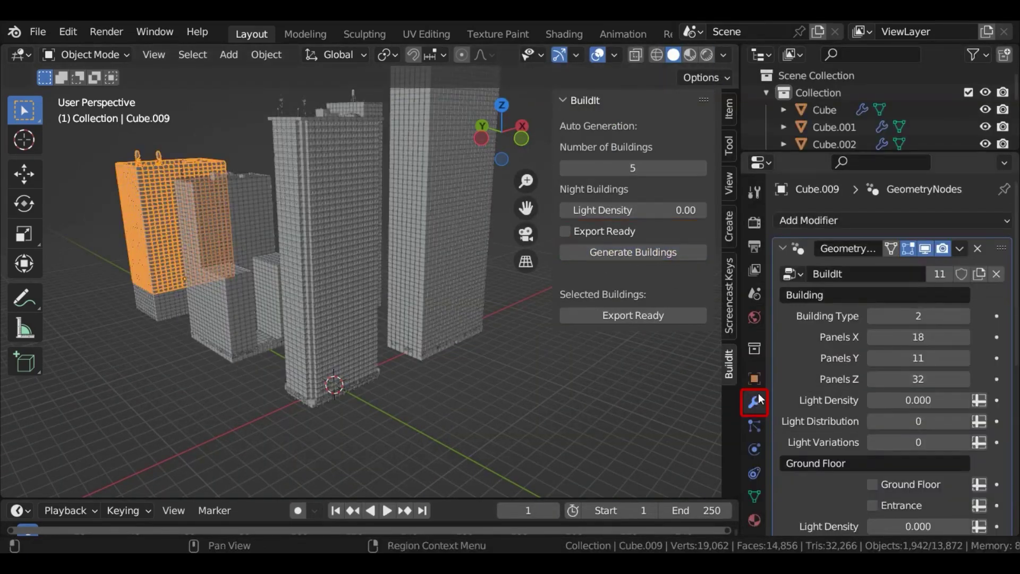
scroll(882, 297, "down", 2)
scroll(990, 296, "down", 2)
scroll(990, 296, "down", 4)
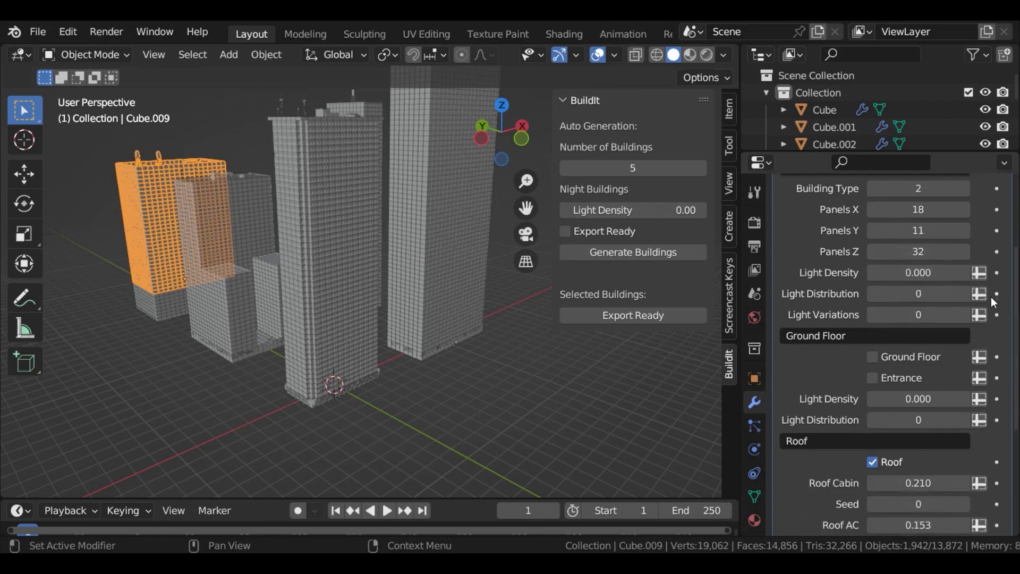
scroll(990, 297, "down", 3)
left_click(666, 315)
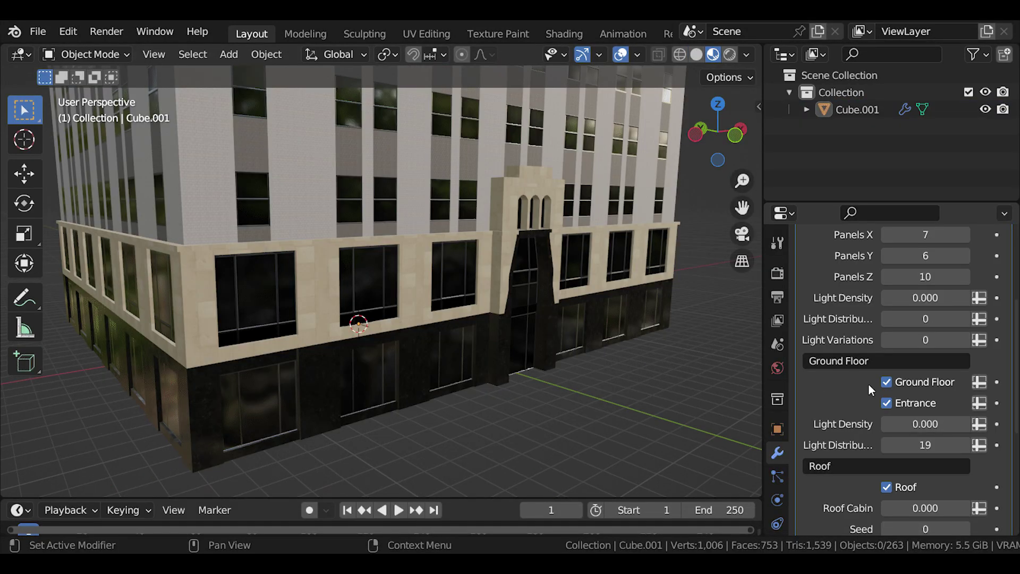
Turn the building's ground floor off and on, and try its light density at 0.6 and 1.0 with different light distributions.
left_click(887, 382)
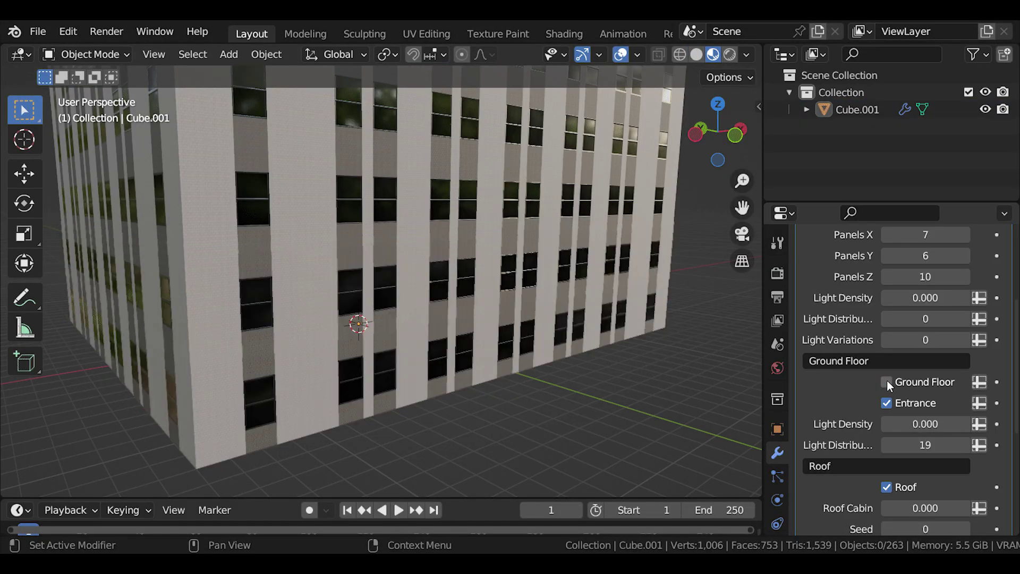
left_click(886, 381)
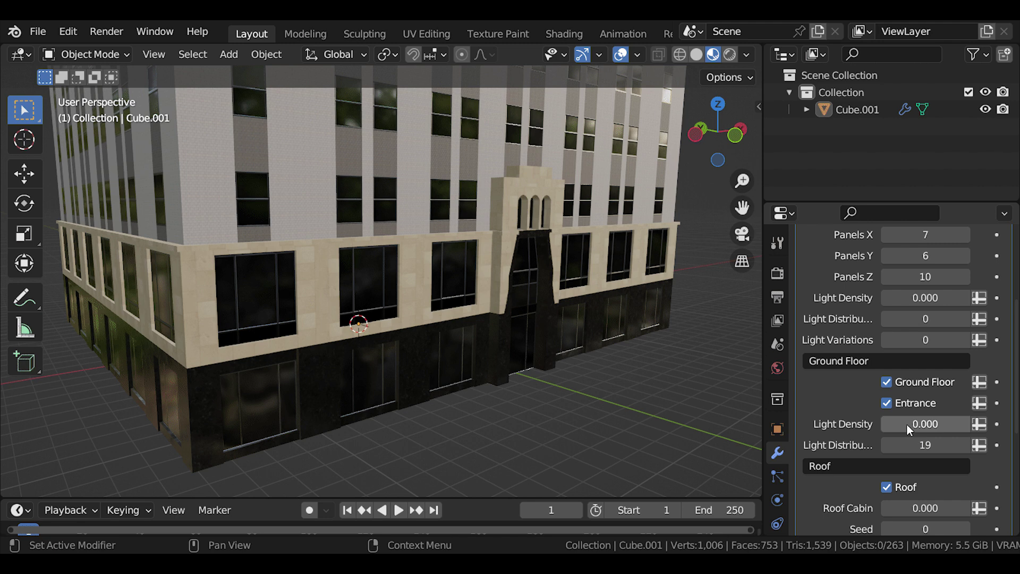
left_click_drag(908, 426, 925, 426)
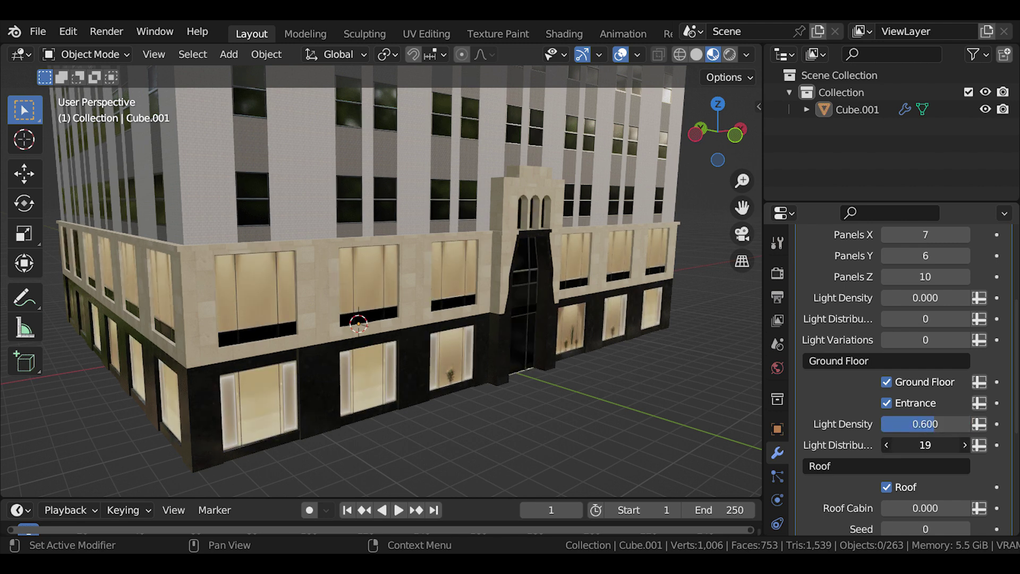
mouse_move(925, 444)
left_mouse_down()
mouse_move(906, 444)
mouse_move(946, 445)
mouse_move(923, 445)
left_mouse_up()
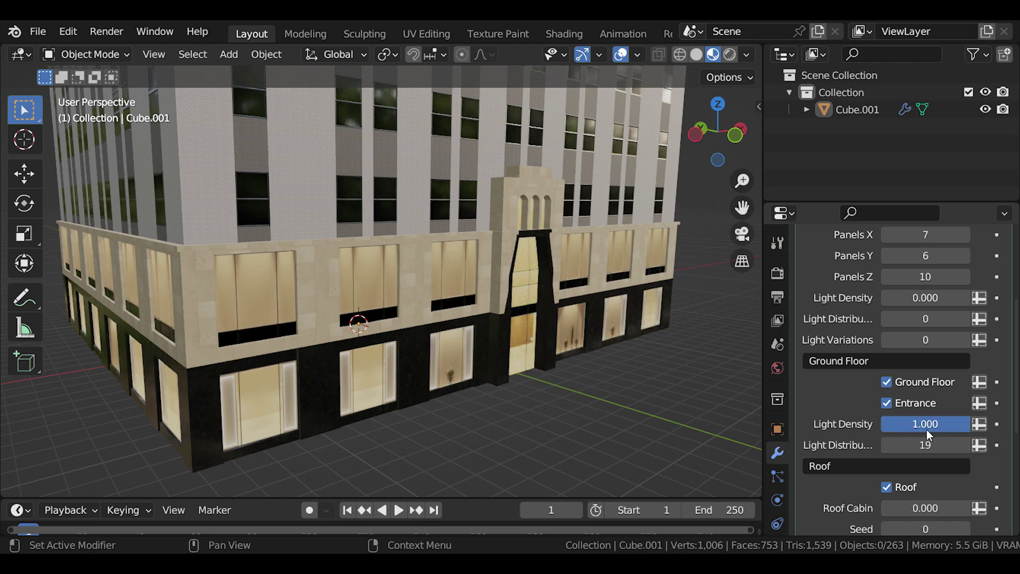
key("ctrl+z")
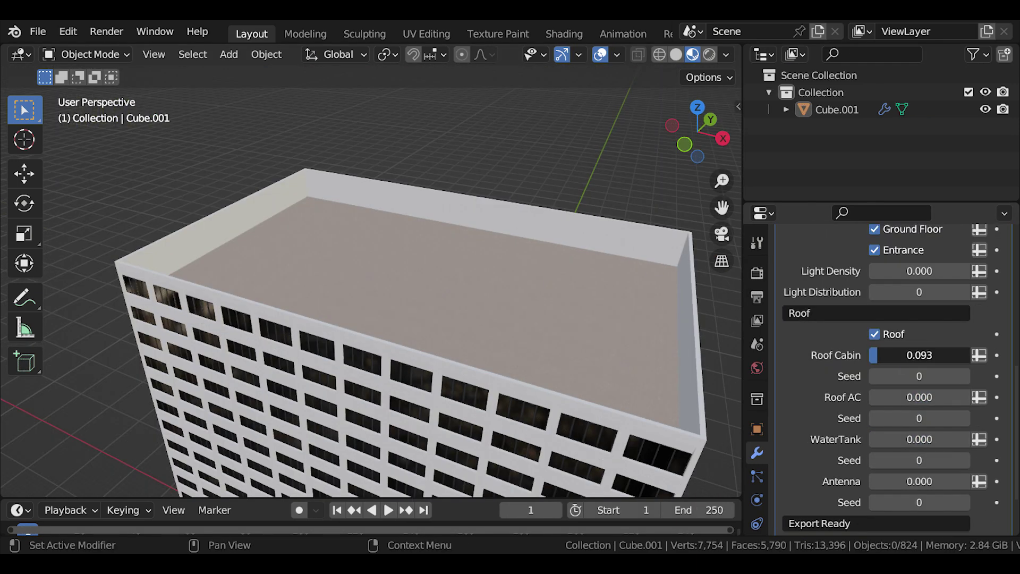
Populate the roof with Roof Cabin 0.329 (seed 22), Roof AC 0.298 (seed 26) and WaterTank 0.118.
left_click_drag(879, 354, 940, 375)
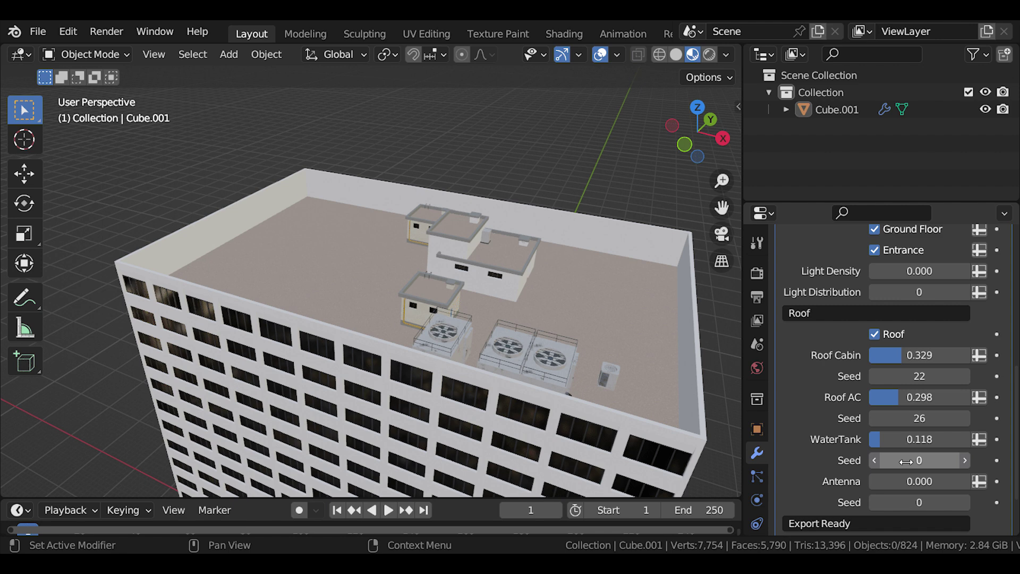
scroll(910, 432, "down", 2)
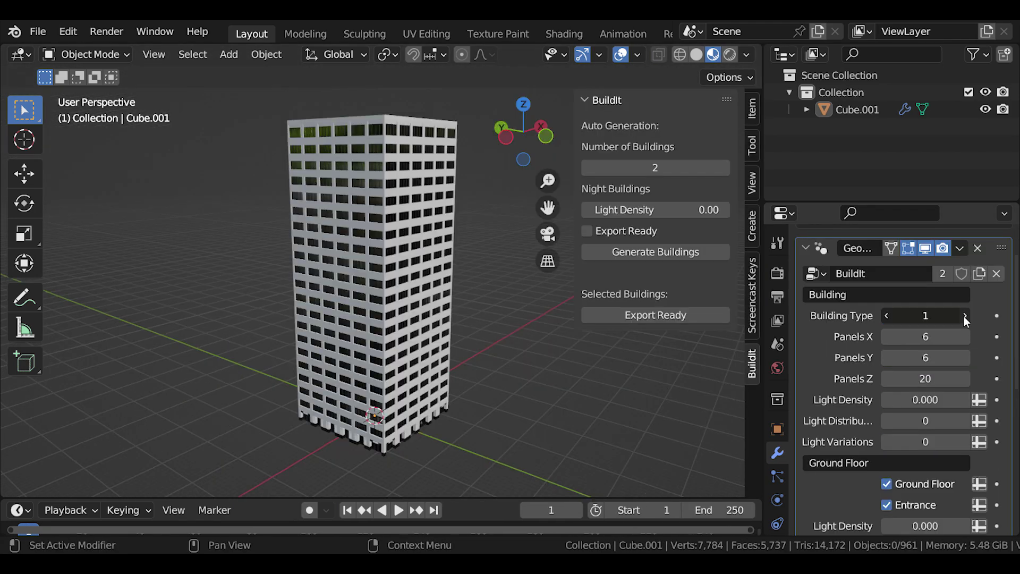
Cycle the tower's building type upward from 1 past 8 to compare the facade styles.
left_click(965, 316)
left_click(964, 315)
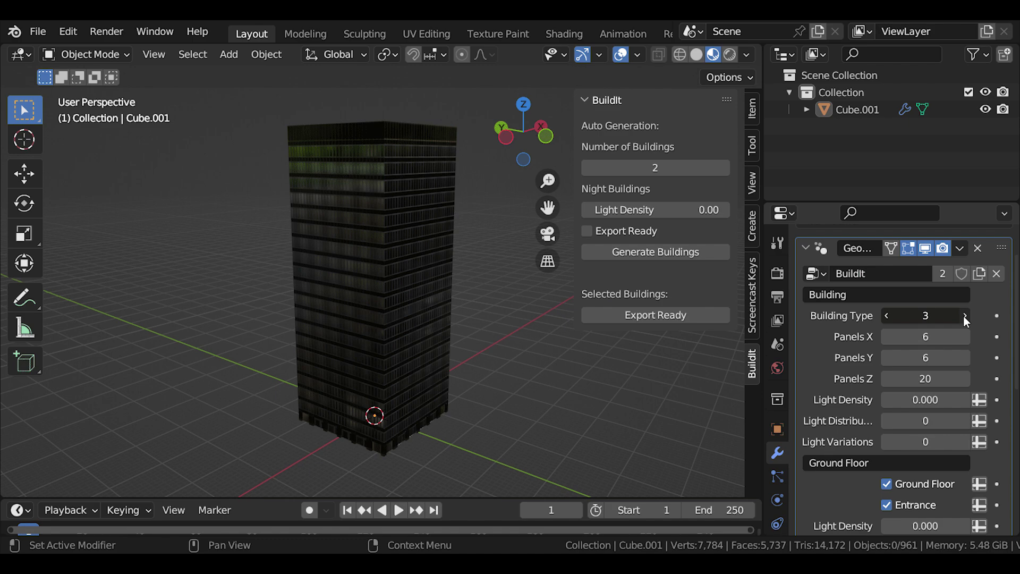
left_click(964, 316)
left_click(964, 315)
left_click(964, 316)
left_click(965, 315)
left_click(964, 316)
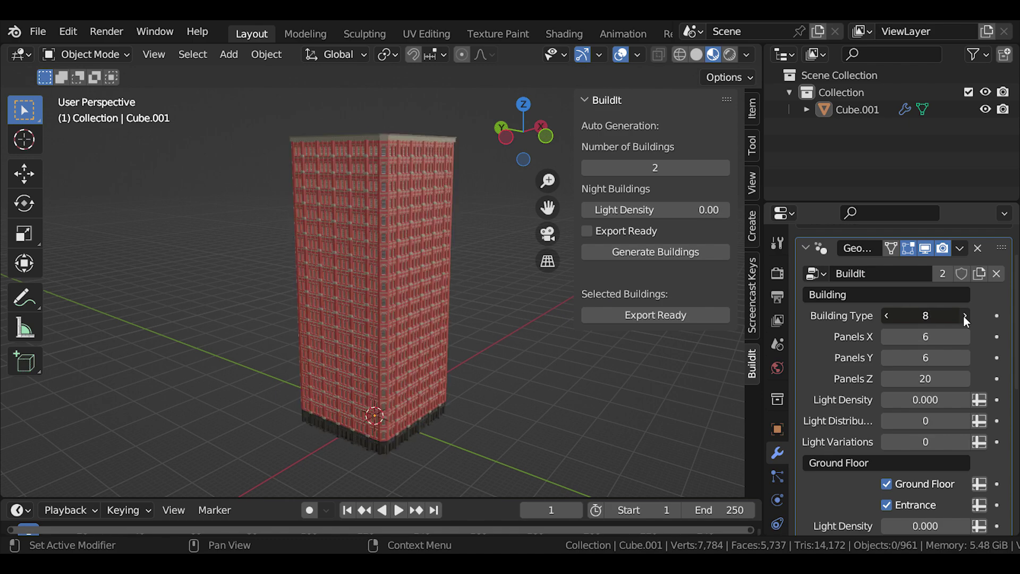
left_click(964, 316)
left_click(964, 316)
Set the tower's building type to 1 and adjust its panel counts along Y and Z.
left_click(925, 316)
type("1")
key("Return")
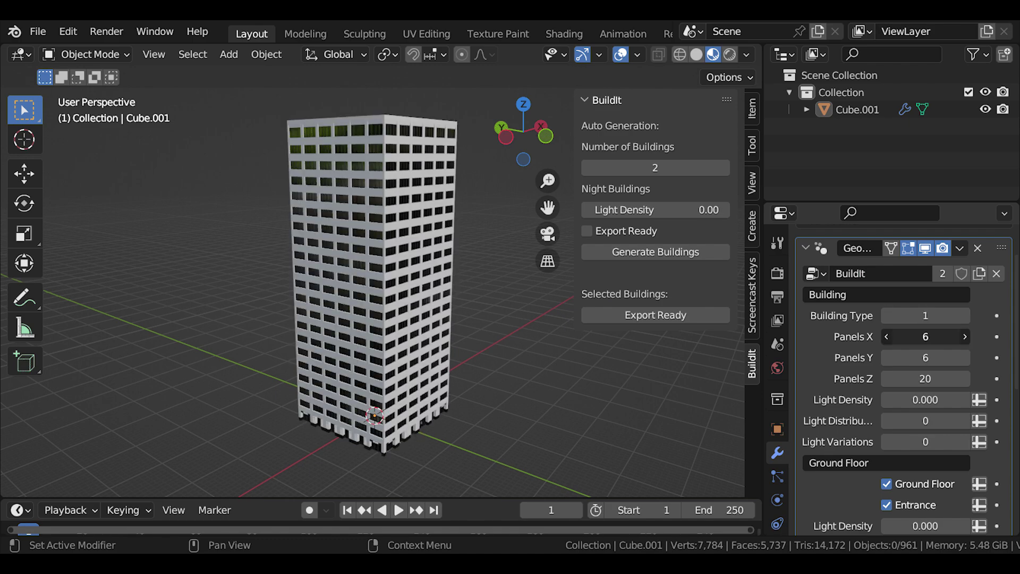
left_click_drag(926, 357, 902, 379)
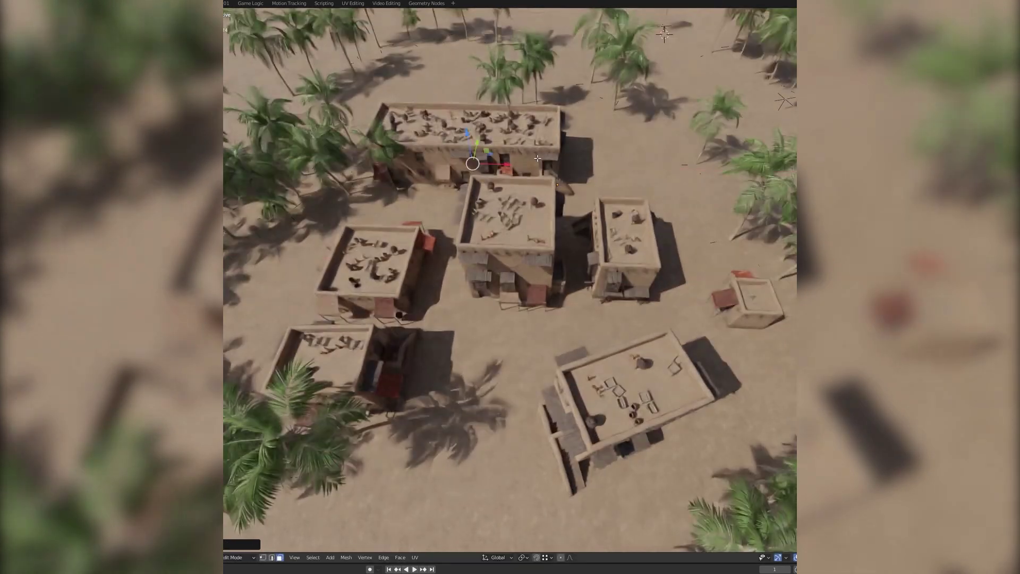
Add more copies of the building blocks to the desert village, moving and rotating them into free spots between the existing houses.
key("ctrl+v")
key("g")
key("r")
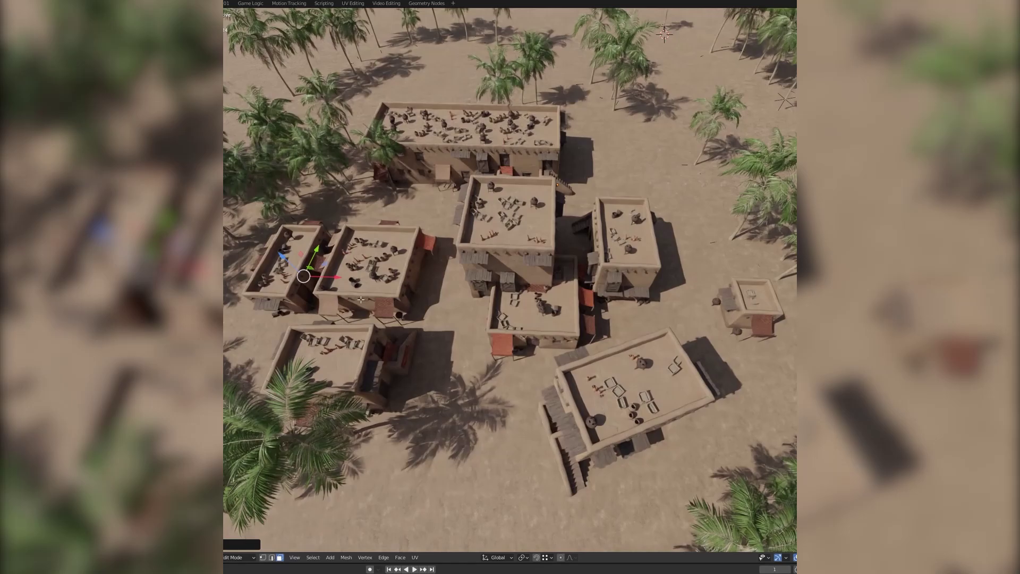
key("ctrl+v")
scroll(504, 257, "up", 6)
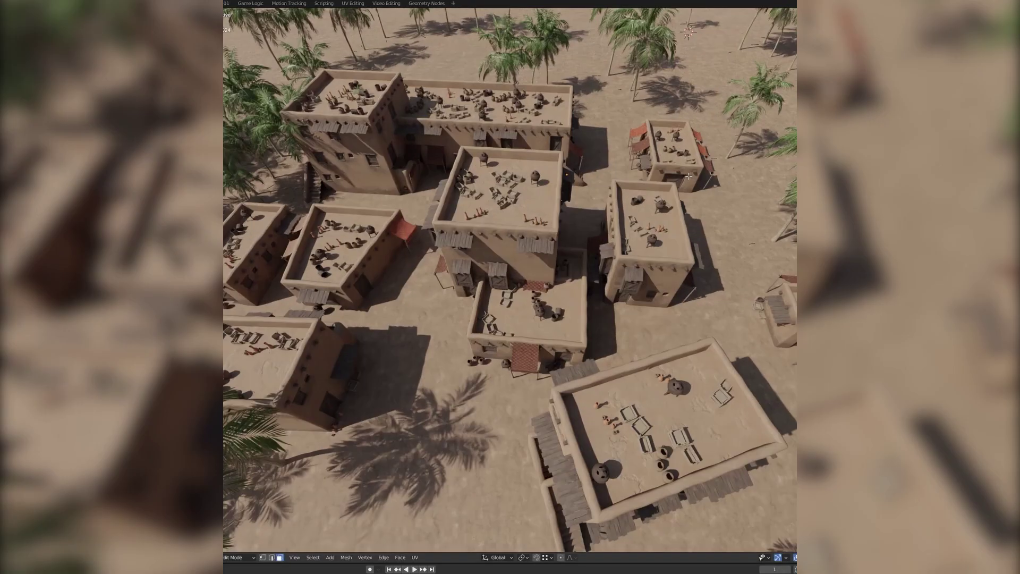
middle_click_drag(505, 258, 745, 230)
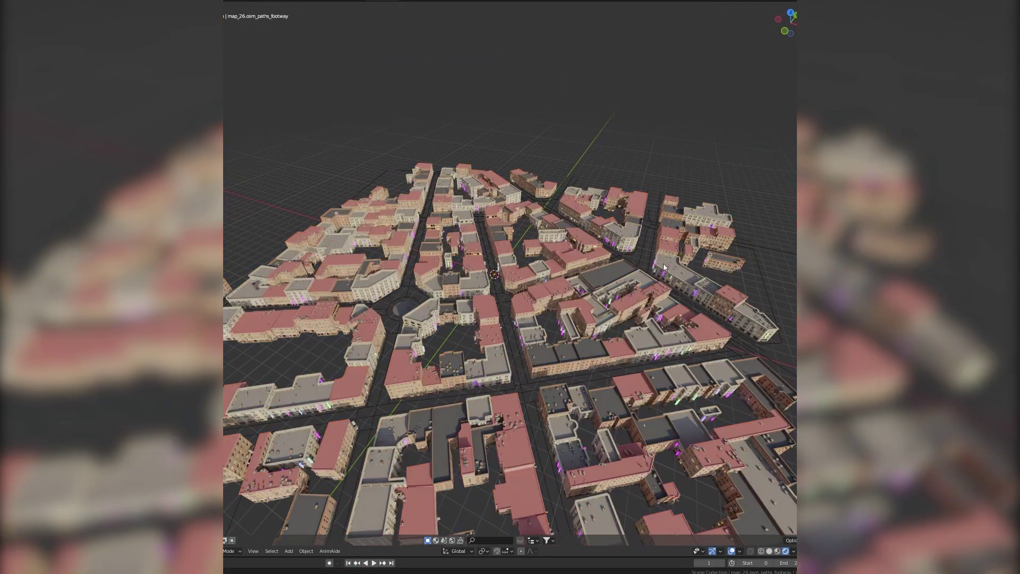
middle_click_drag(663, 263, 515, 292)
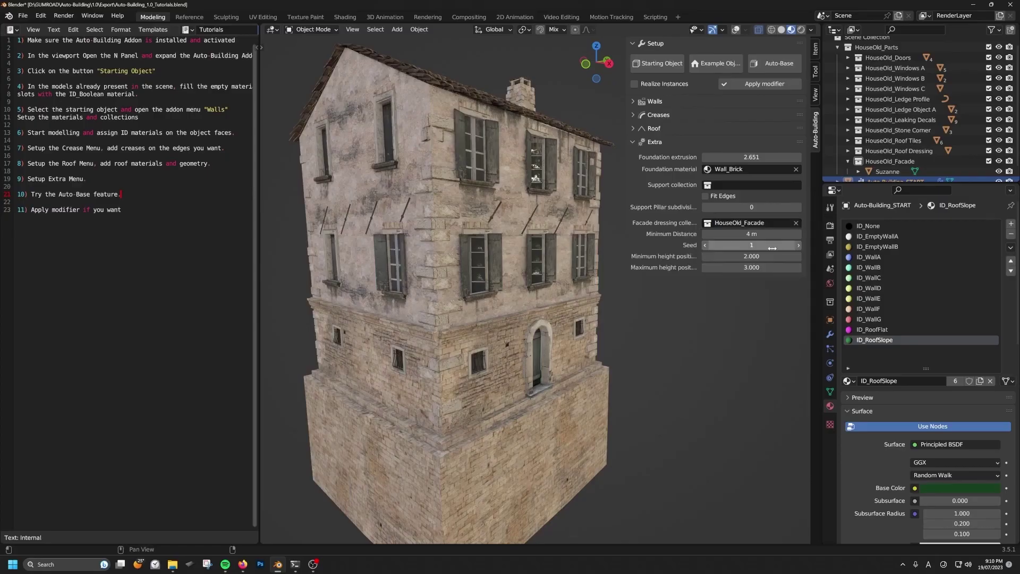
Lower the old house's facade dressing Minimum Distance and move the pillar-supported block's selected geometry about 2.98 m along the global X axis.
left_click_drag(759, 234, 736, 234)
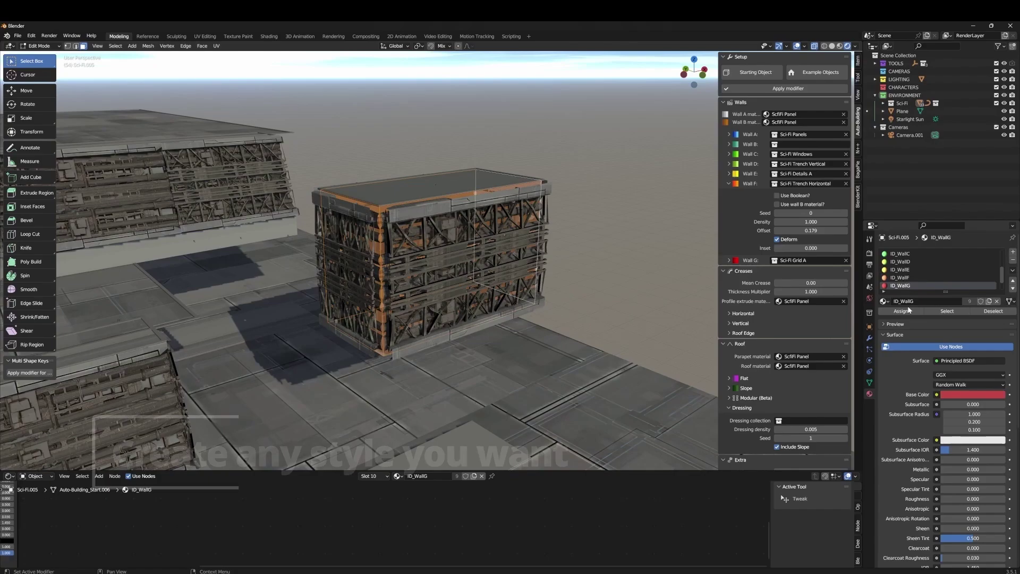
left_click_drag(296, 146, 477, 235)
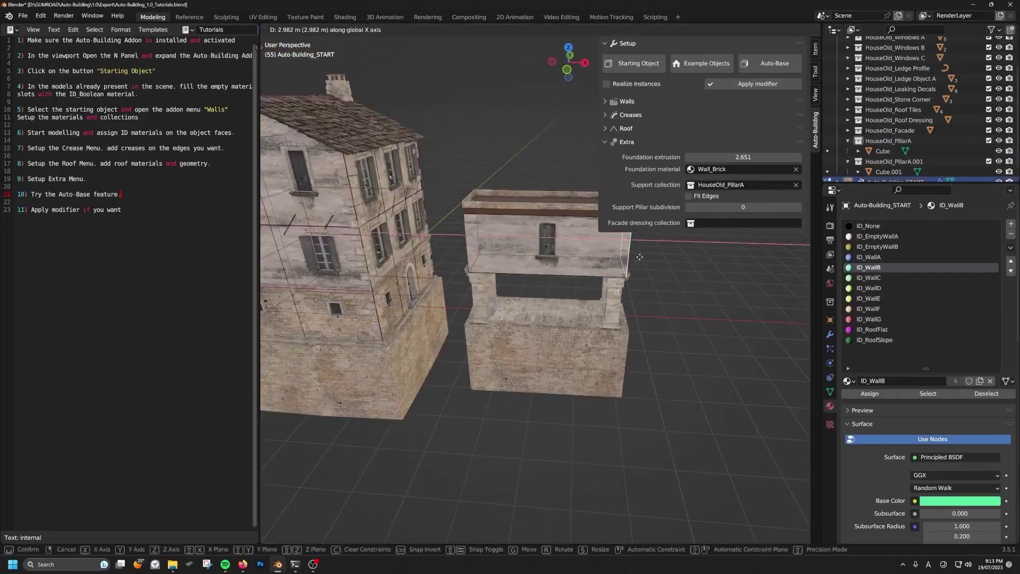
left_click(639, 257)
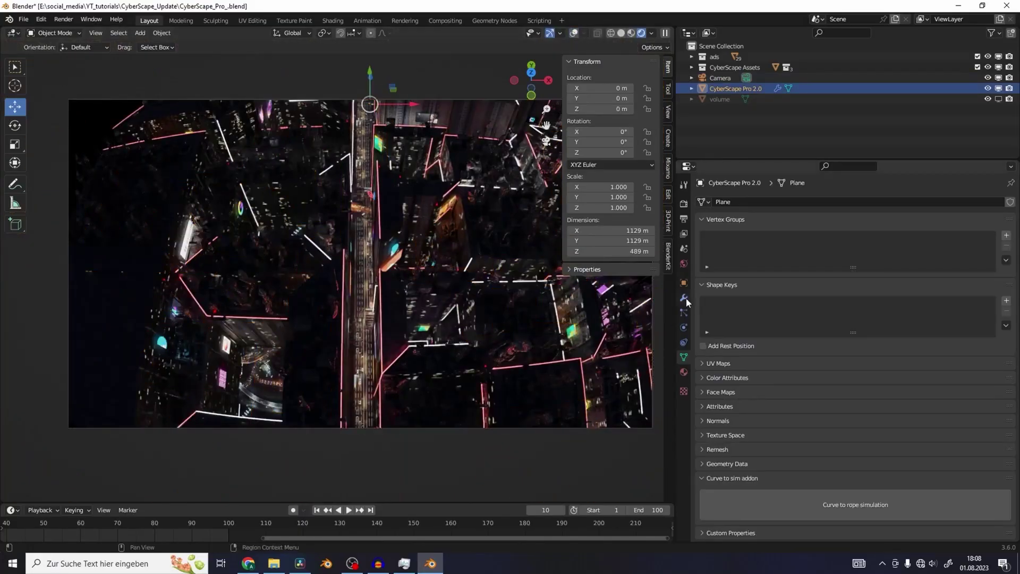
Adjust the CyberScape city's Block SubDiv 1 and Block SubDiv 2 in its modifier and lower its Building Division by two.
left_click(684, 298)
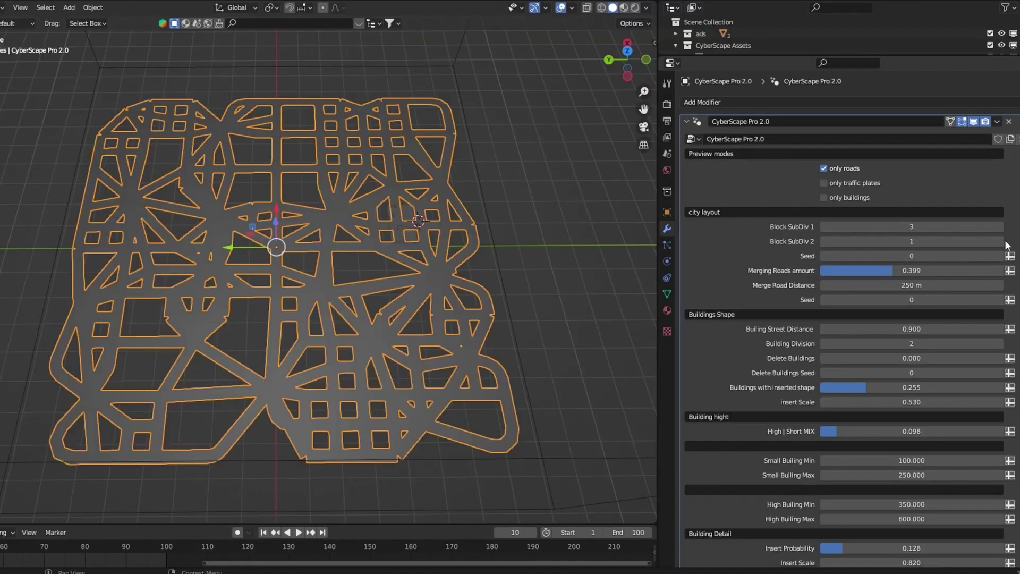
left_click(1001, 240)
left_click(824, 226)
left_click(824, 227)
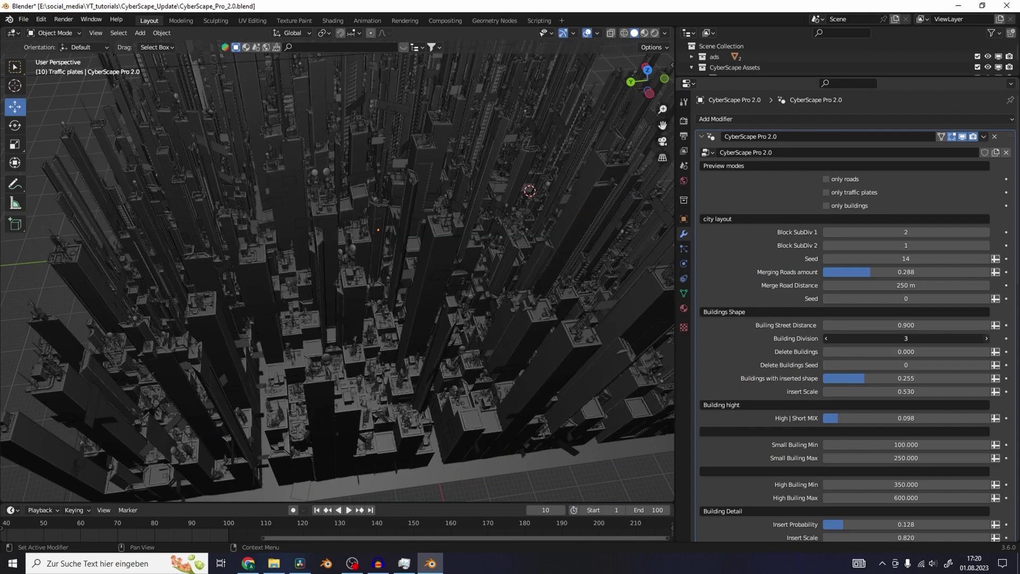
left_click(827, 342)
left_click(827, 342)
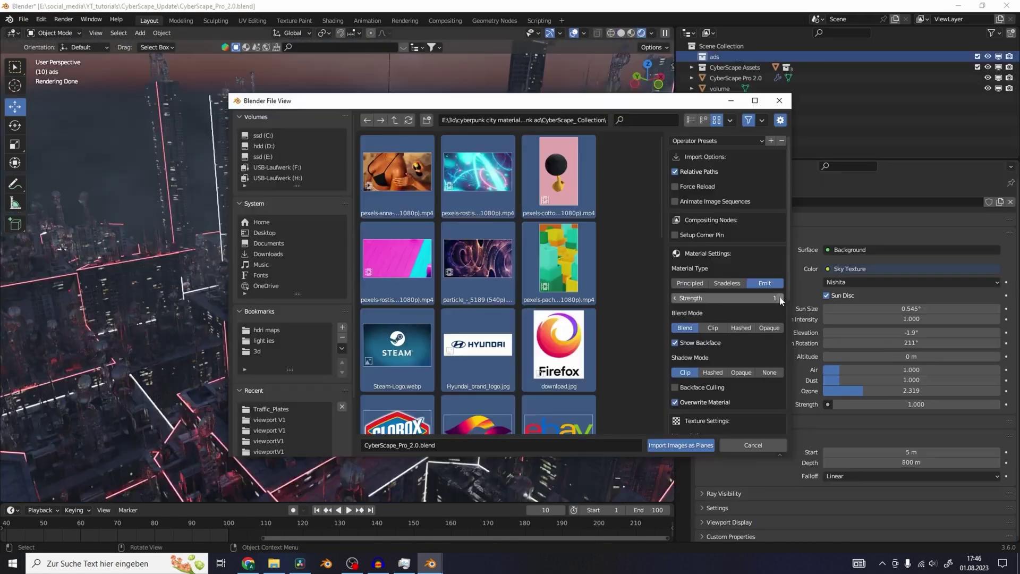
Import the selected ad images and videos as planes with an Emit material, and tune the procedural city V2 material's surface settings.
left_click(681, 445)
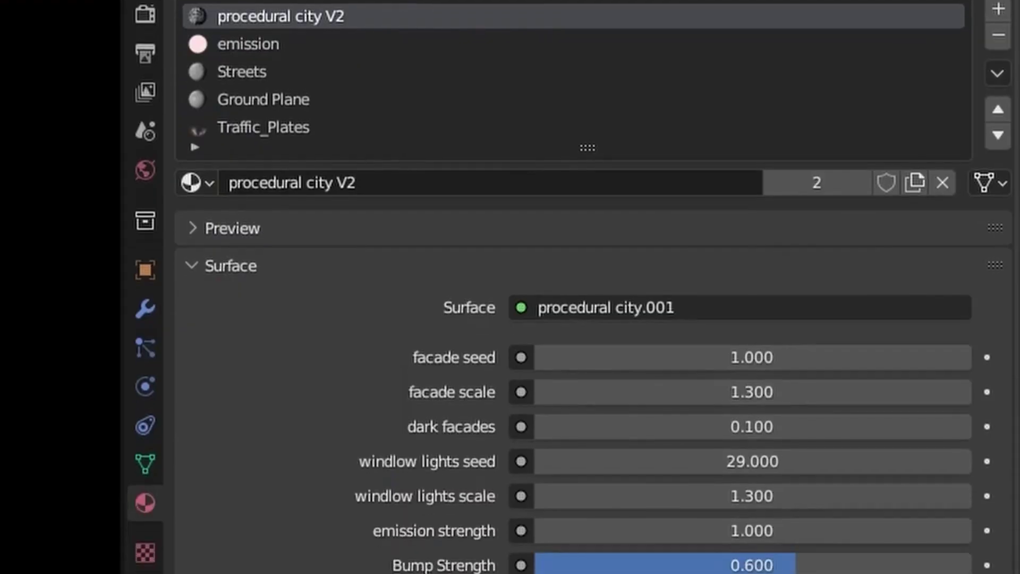
left_click_drag(778, 547, 674, 546)
left_click_drag(752, 365, 807, 365)
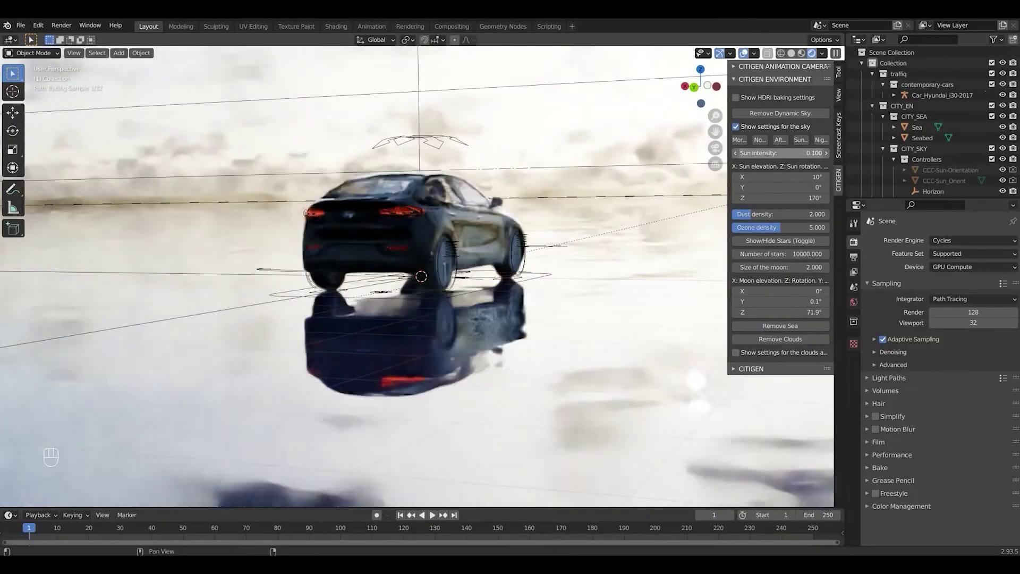
Add clouds to the CITIGEN dynamic sky surrounding the car.
middle_click_drag(404, 266, 420, 276, "shift")
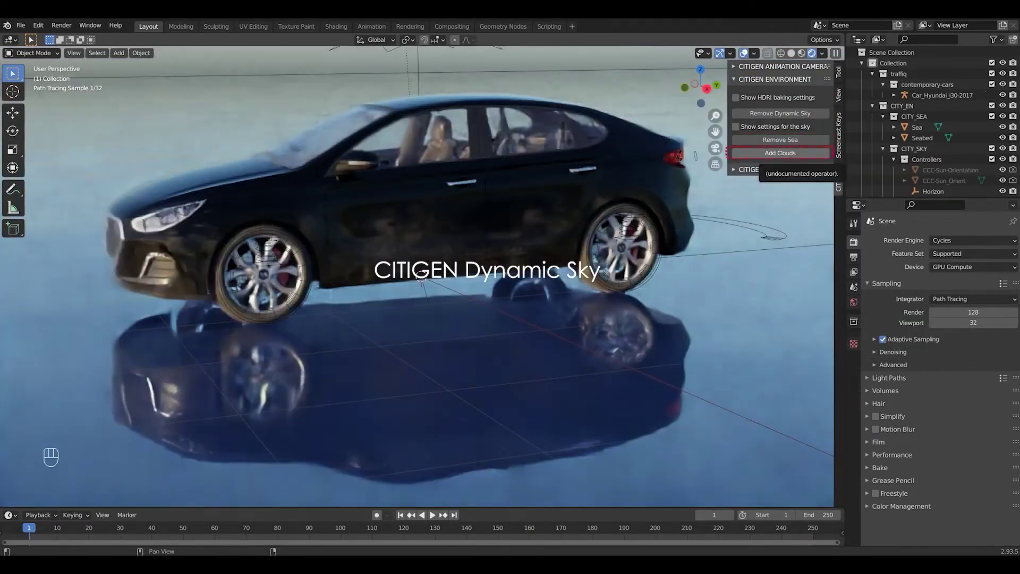
left_click(780, 153)
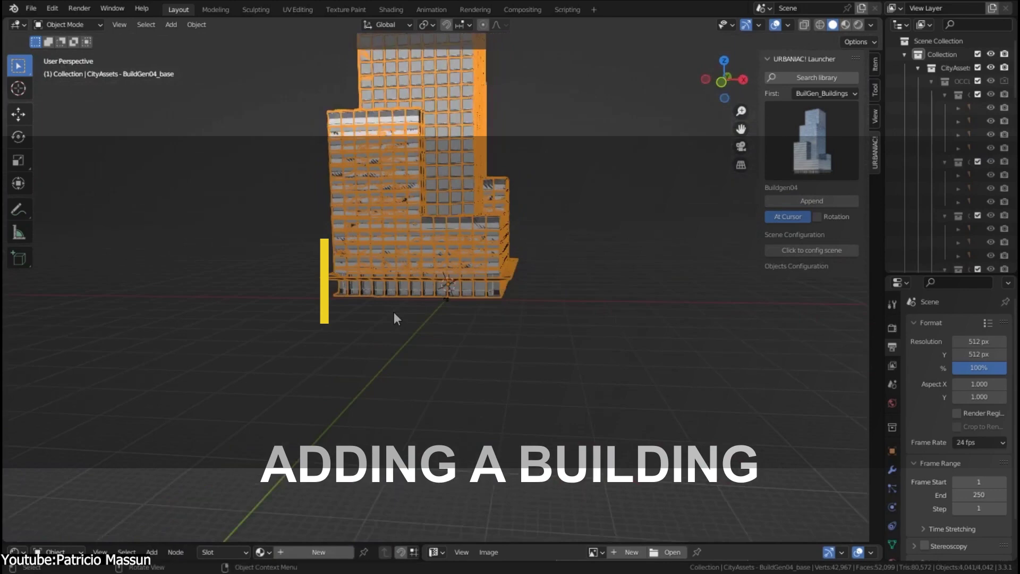
View the appended Buildgen04 tower from a raised angle and collapse the scene's collection hierarchy.
middle_click_drag(394, 311, 476, 267)
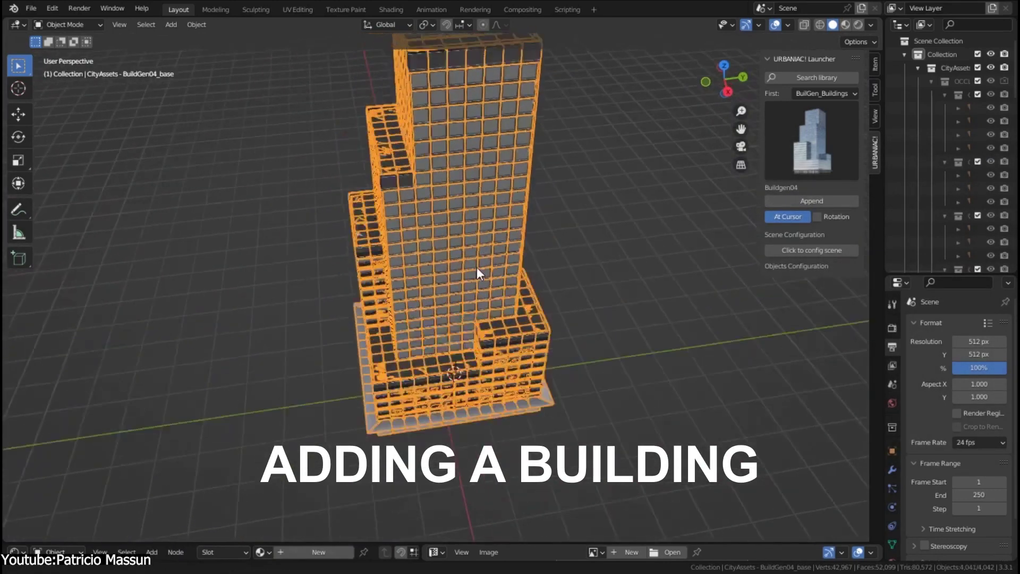
scroll(476, 267, "down", 4)
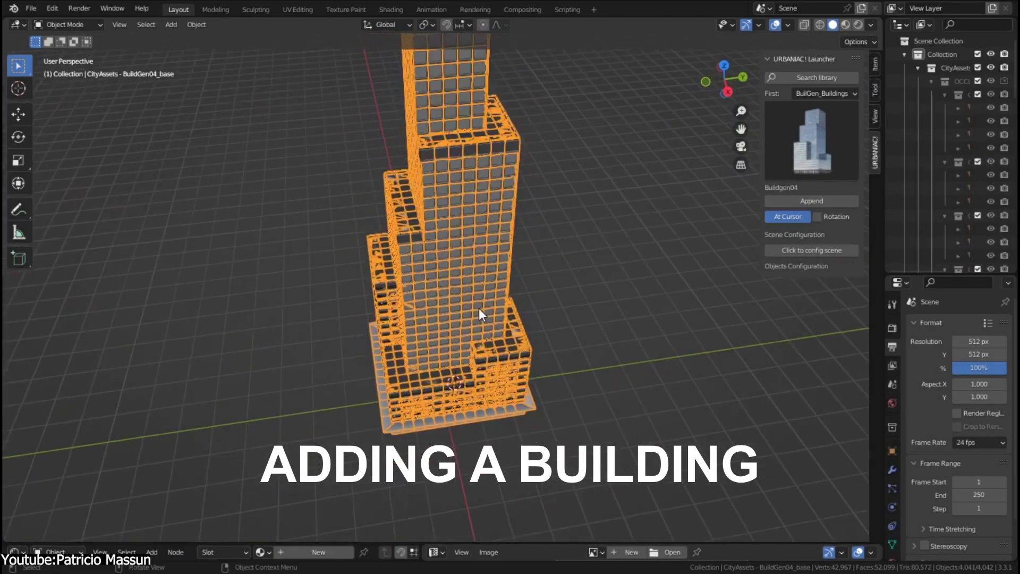
left_click(902, 54)
left_click(903, 55)
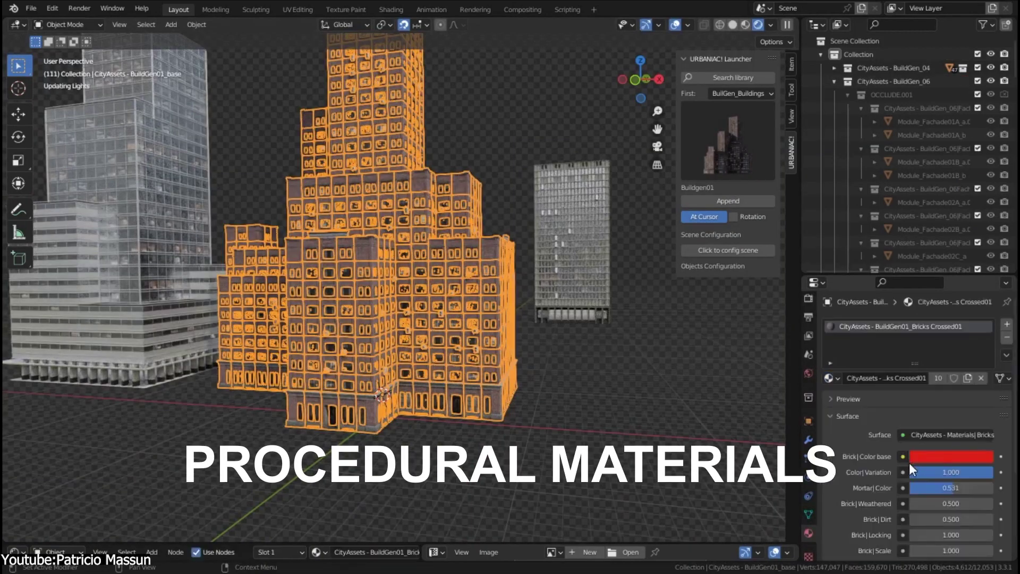
Change the Brick Color base of the Buildgen01 facade material to green.
left_click(951, 456)
scroll(951, 418, "down", 4)
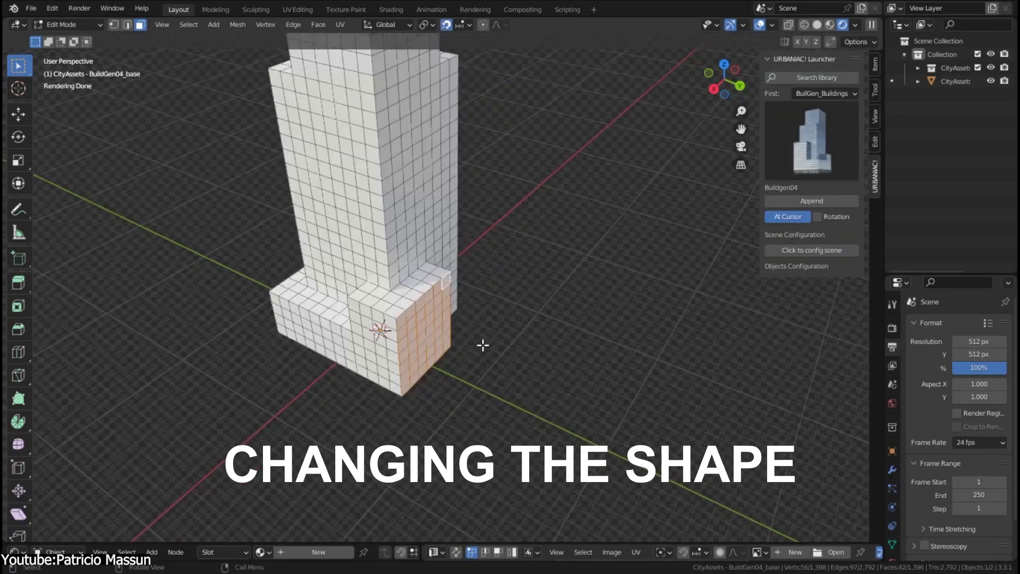
Extrude the selected end faces of Buildgen04's low wing outward and move the reshaped building away from the 3D cursor.
key("e")
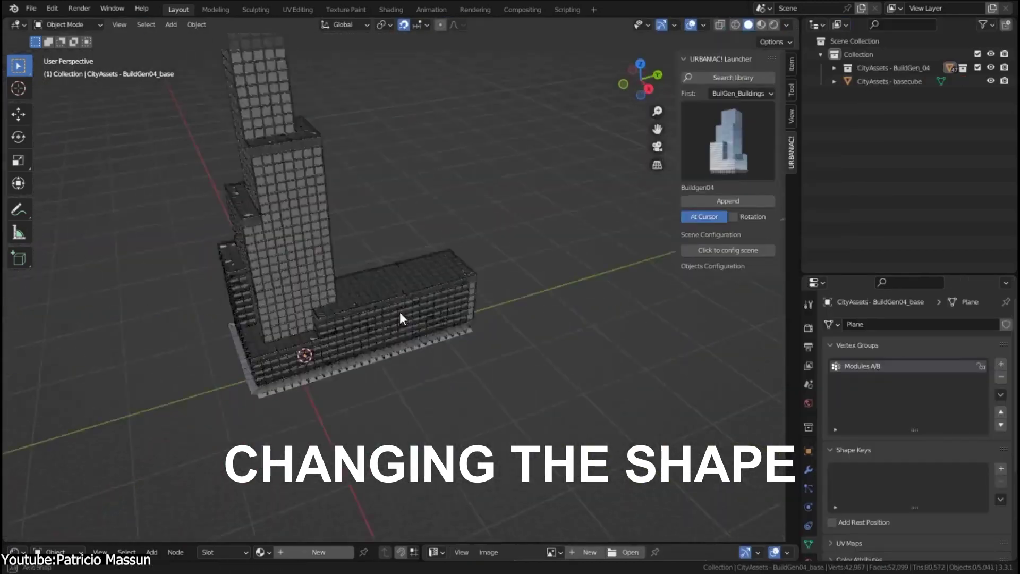
key("g")
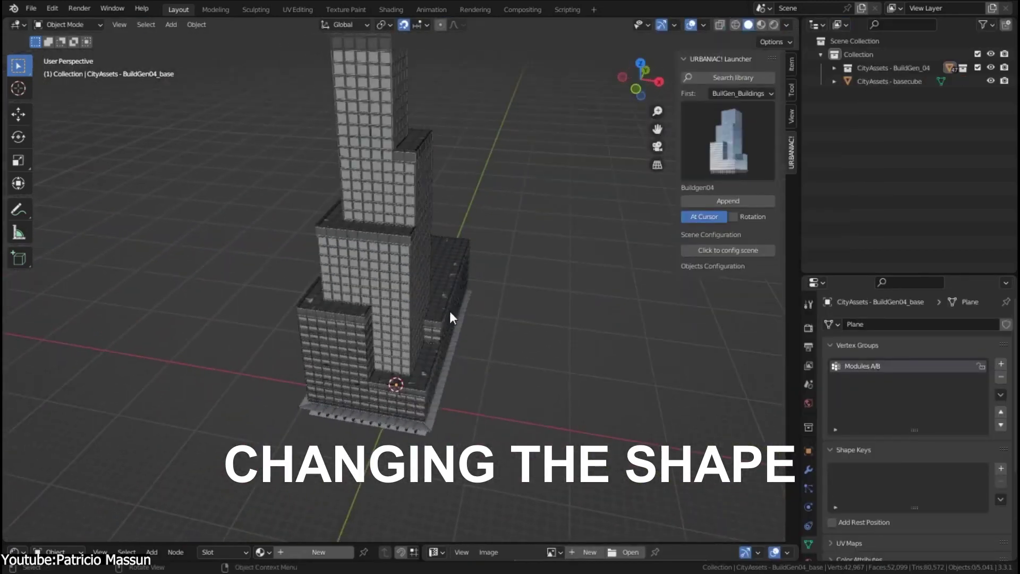
left_click(282, 314)
Choose Buildgen06 from the BuilGen_Buildings library and pick another asset from the roofs and air conditioners library.
left_click(751, 158)
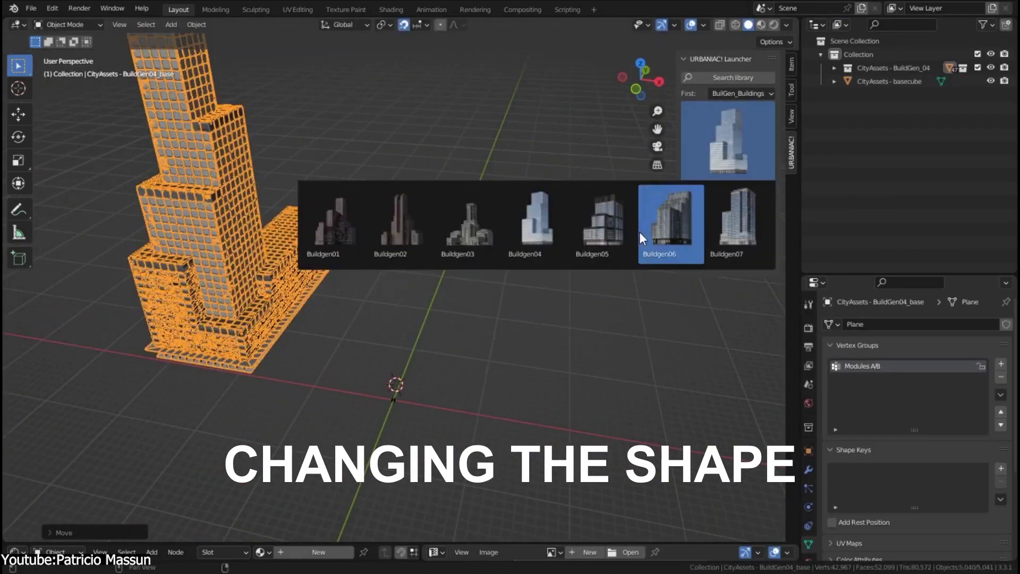
left_click(662, 231)
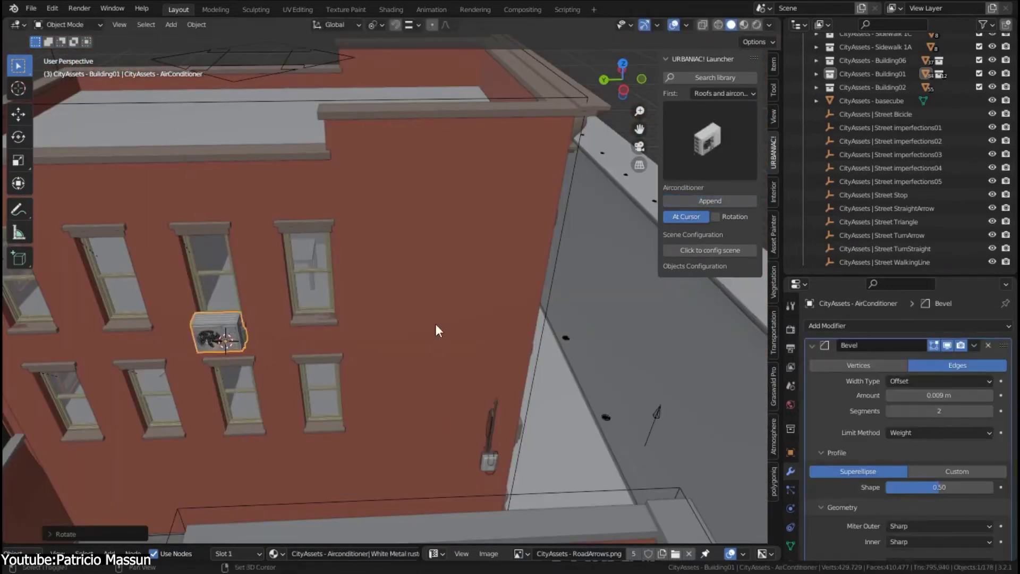
left_click(744, 157)
left_click(734, 234)
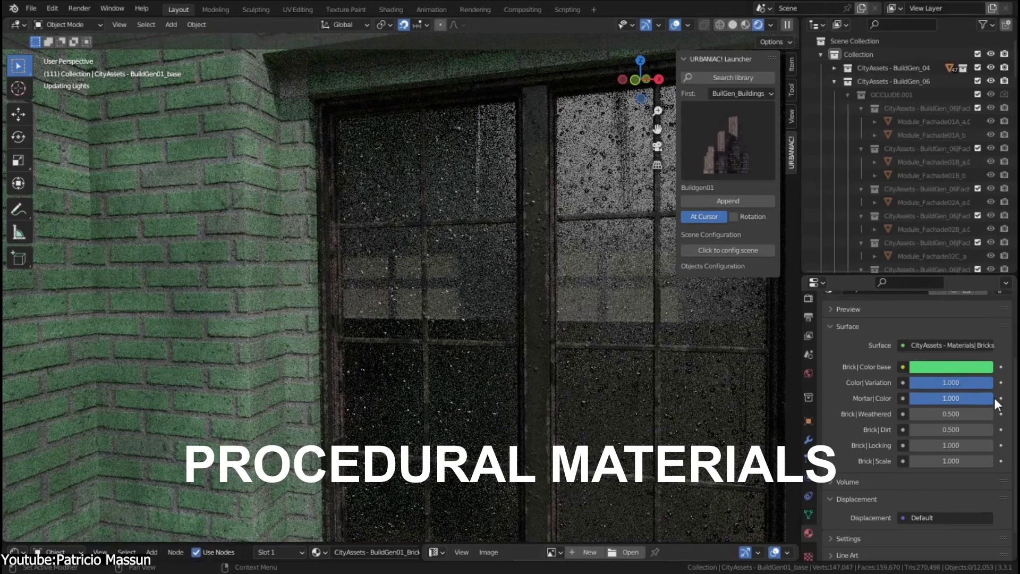
Lower the green brick material's Mortar Color to its minimum.
left_click_drag(991, 397, 909, 398)
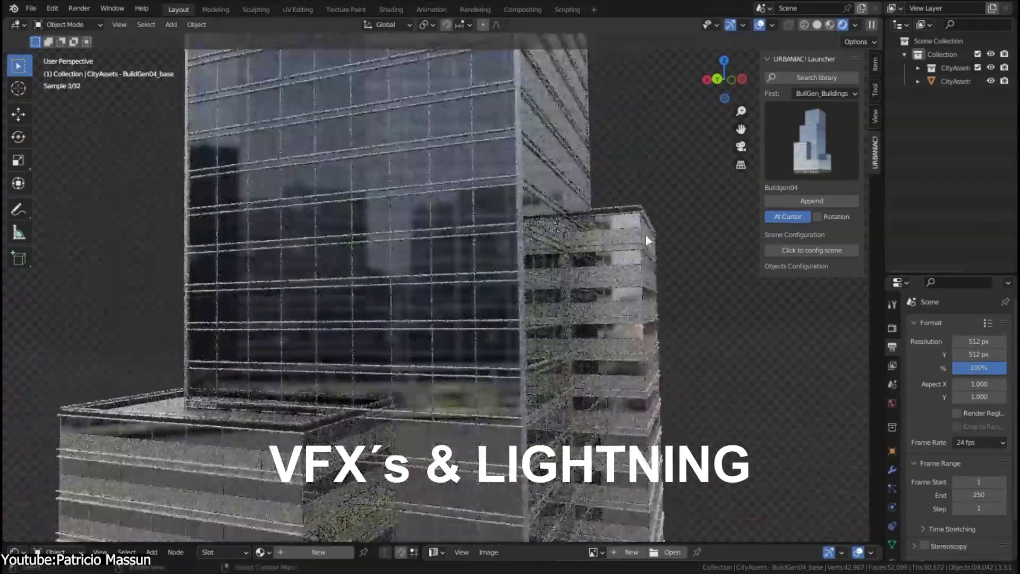
Configure the scene for the URBANIAC effect controls and set the viewport environment lighting strength to 0.165.
left_click(812, 249)
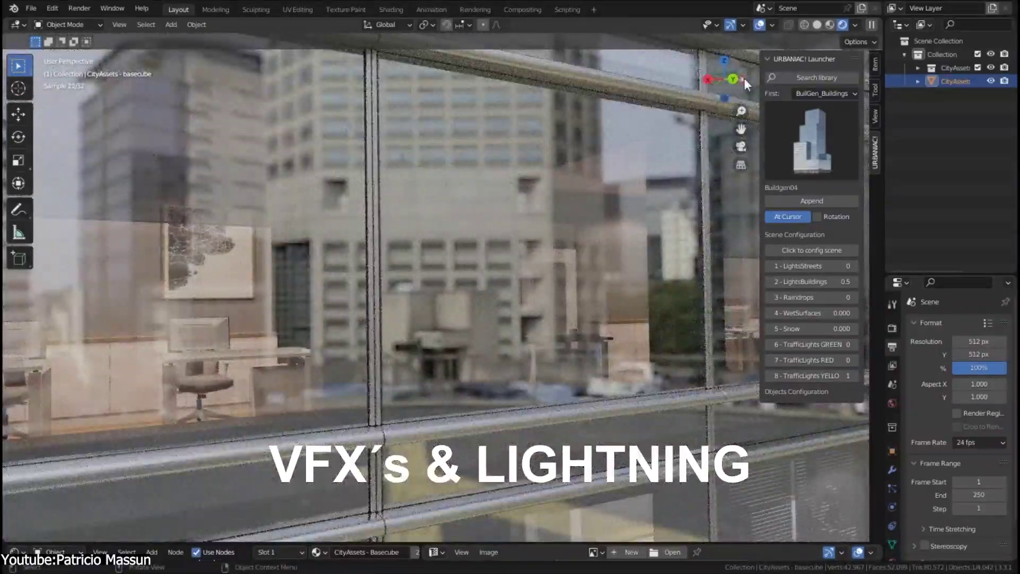
left_click(856, 25)
left_click_drag(843, 178, 808, 178)
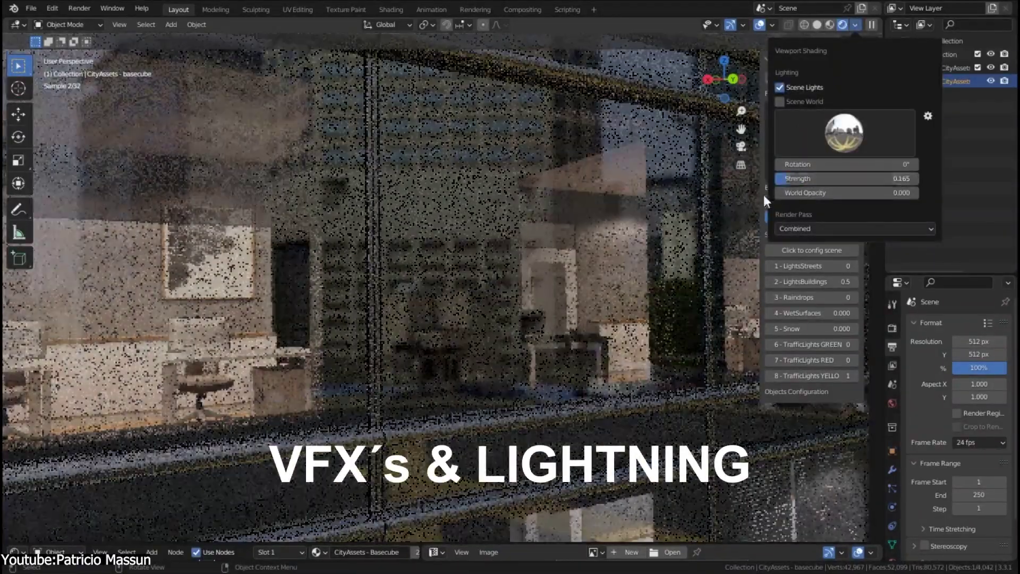